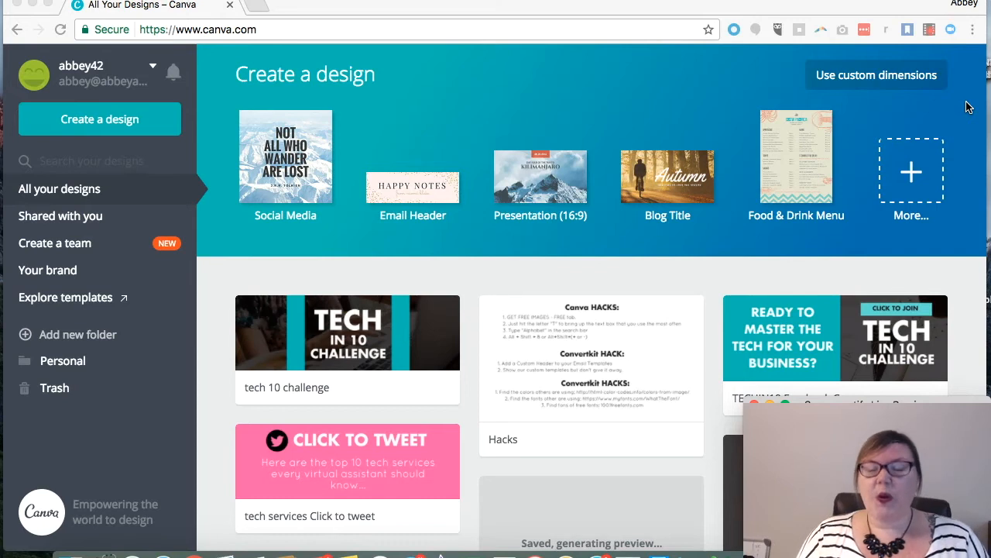
- Create a new Social Media design and look through the available Canva layouts
{"action": "left_click", "coordinate": [303, 178]}
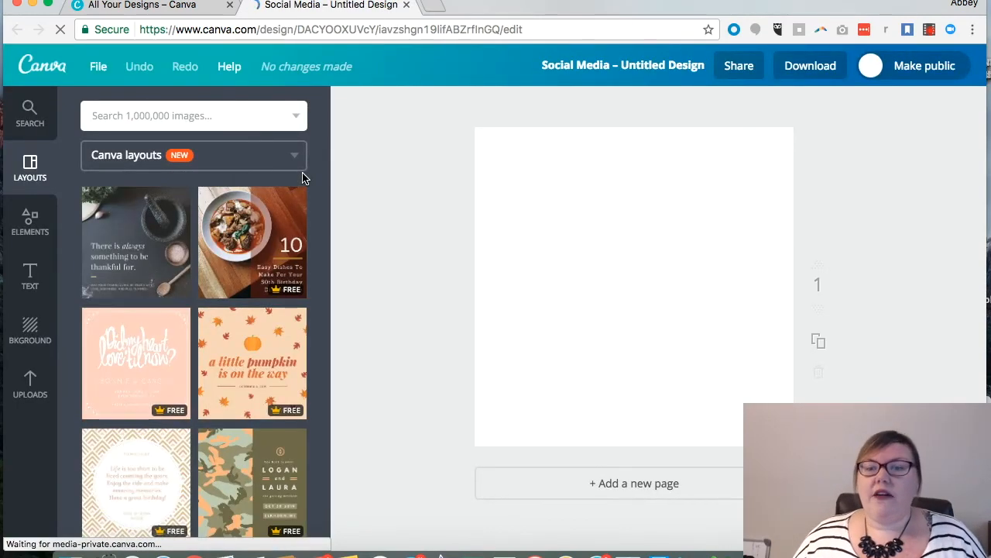
{"action": "scroll", "coordinate": [199, 451], "scroll_direction": "down", "scroll_amount": 2}
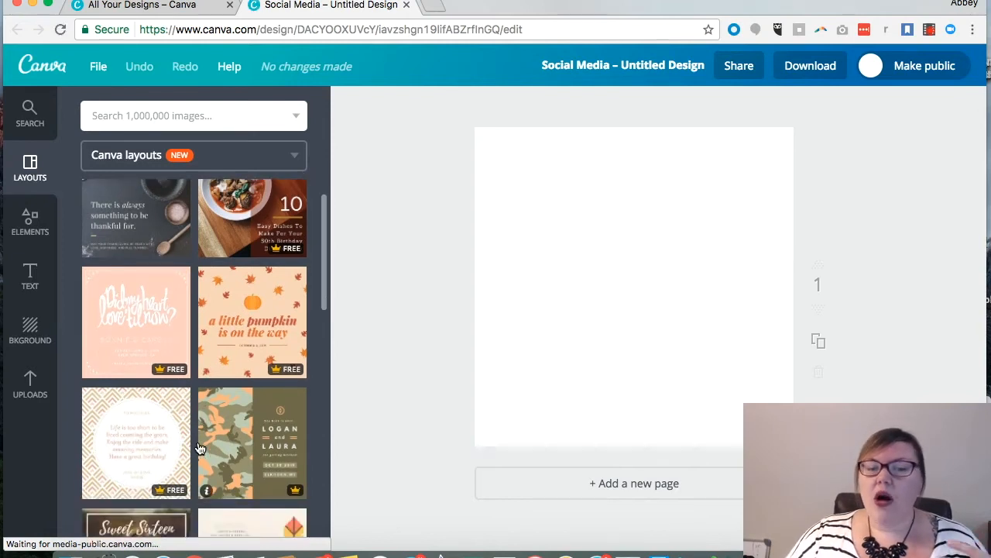
{"action": "scroll", "coordinate": [199, 448], "scroll_direction": "down", "scroll_amount": 5}
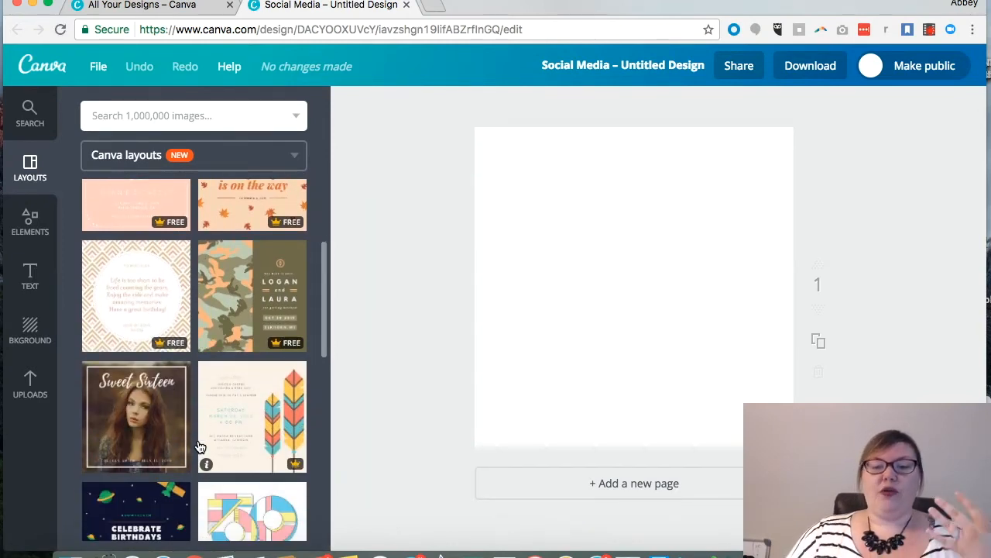
{"action": "scroll", "coordinate": [199, 448], "scroll_direction": "down", "scroll_amount": 6}
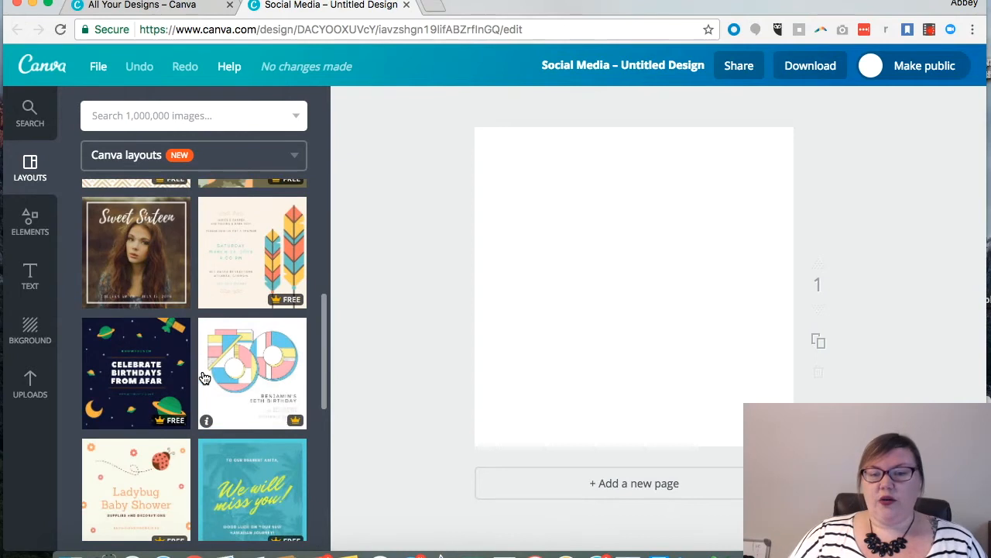
{"action": "scroll", "coordinate": [121, 395], "scroll_direction": "down", "scroll_amount": 7}
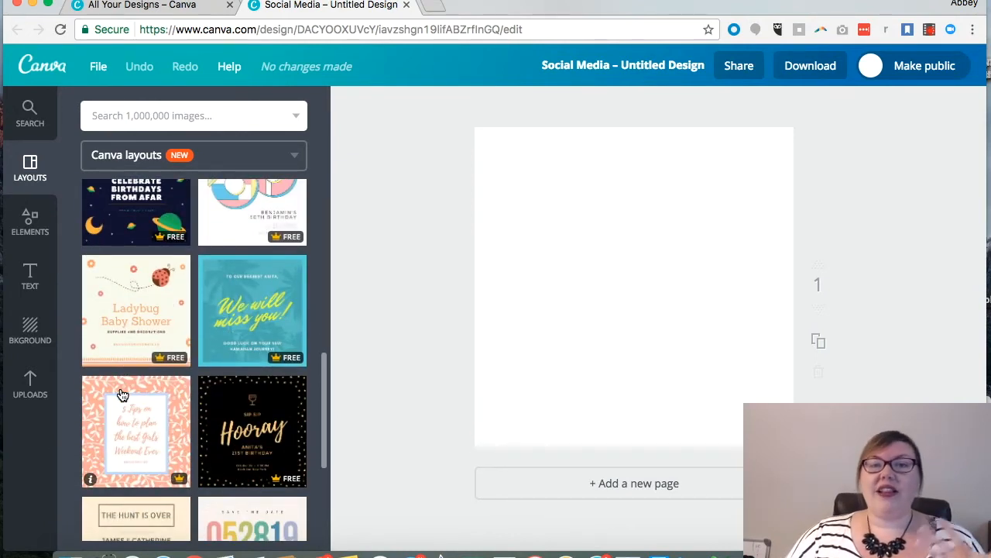
{"action": "scroll", "coordinate": [122, 395], "scroll_direction": "up", "scroll_amount": 6}
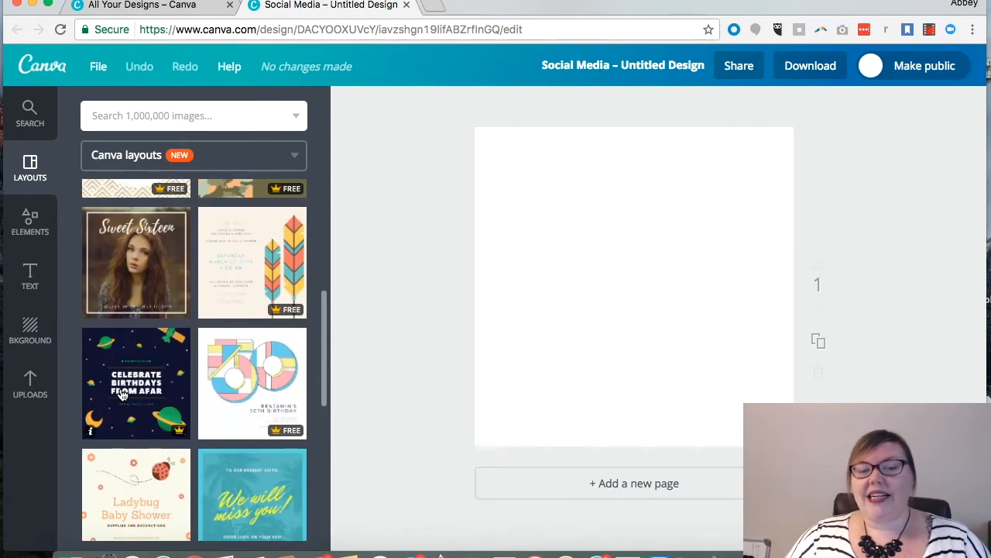
{"action": "scroll", "coordinate": [121, 395], "scroll_direction": "up", "scroll_amount": 9}
{"action": "scroll", "coordinate": [121, 395], "scroll_direction": "up", "scroll_amount": 3}
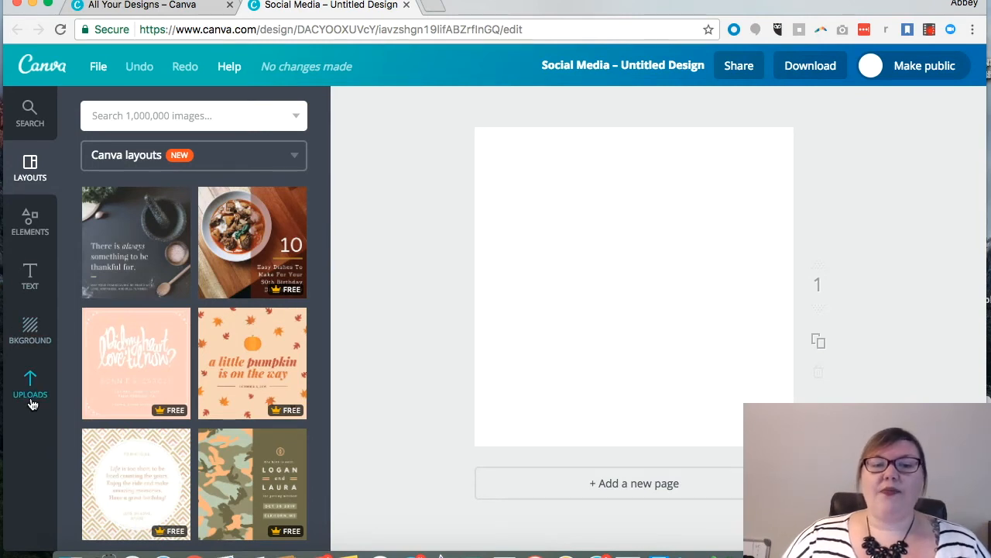
- Search the image library for "office" photos and look through the results
{"action": "left_click", "coordinate": [29, 114]}
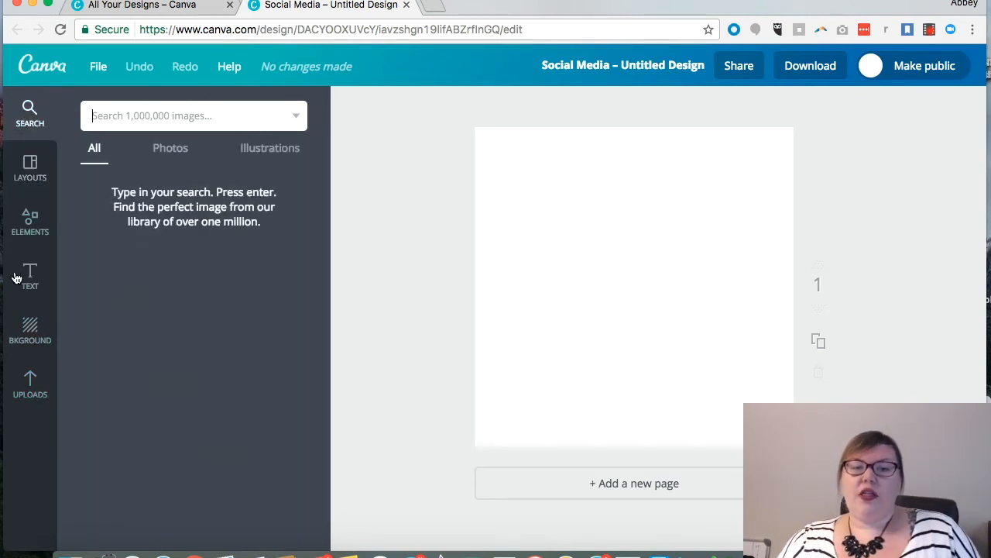
{"action": "left_click", "coordinate": [181, 151]}
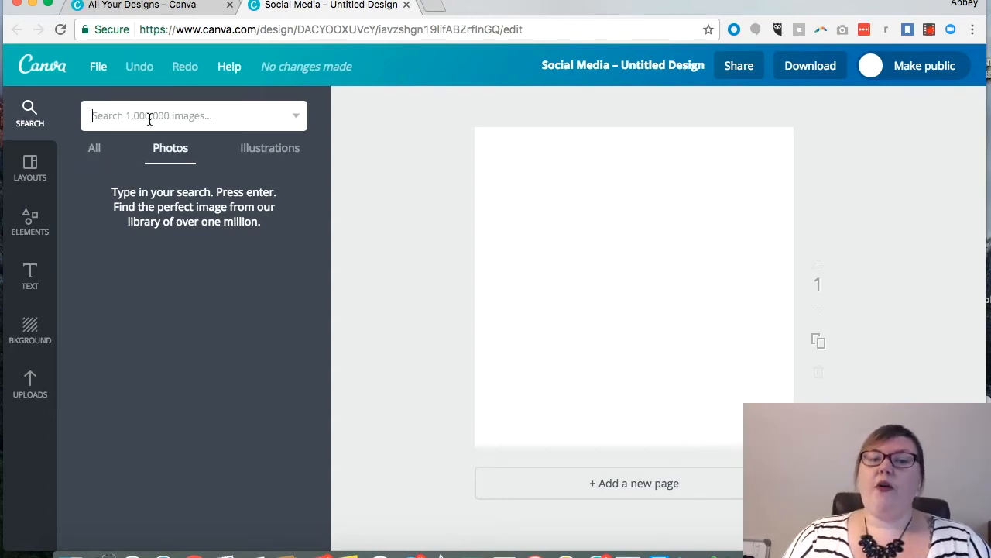
{"action": "type", "text": "office"}
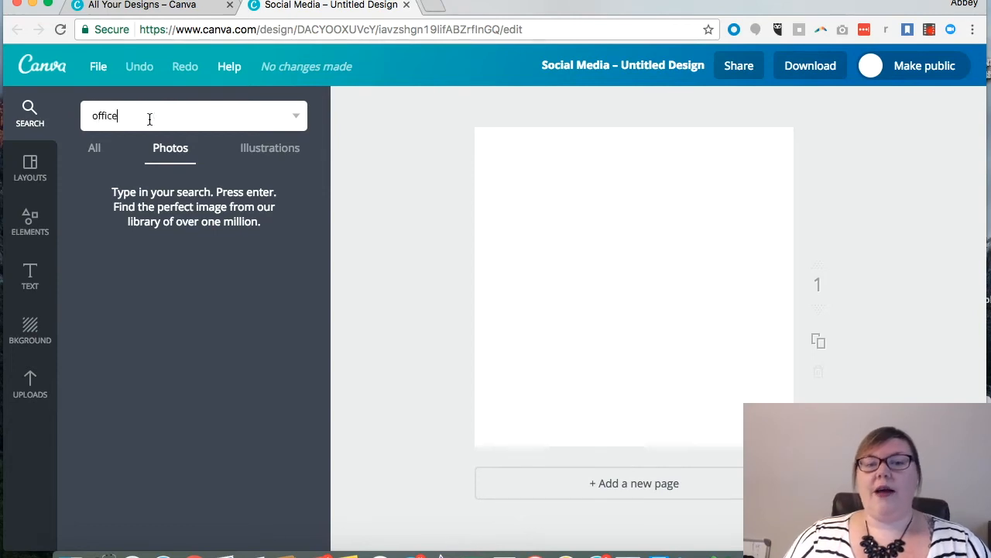
{"action": "key", "text": "Return"}
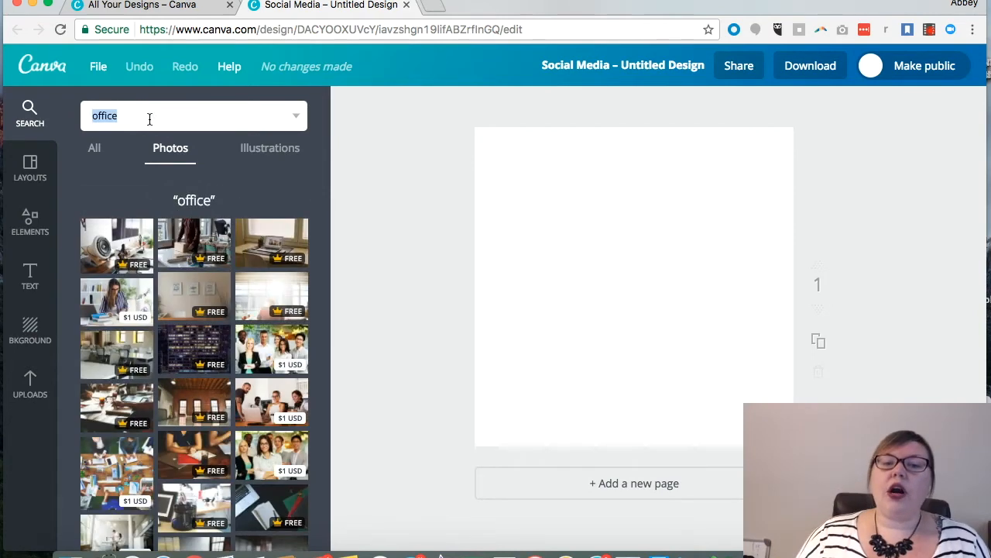
{"action": "scroll", "coordinate": [228, 449], "scroll_direction": "down", "scroll_amount": 1}
{"action": "scroll", "coordinate": [228, 449], "scroll_direction": "down", "scroll_amount": 3}
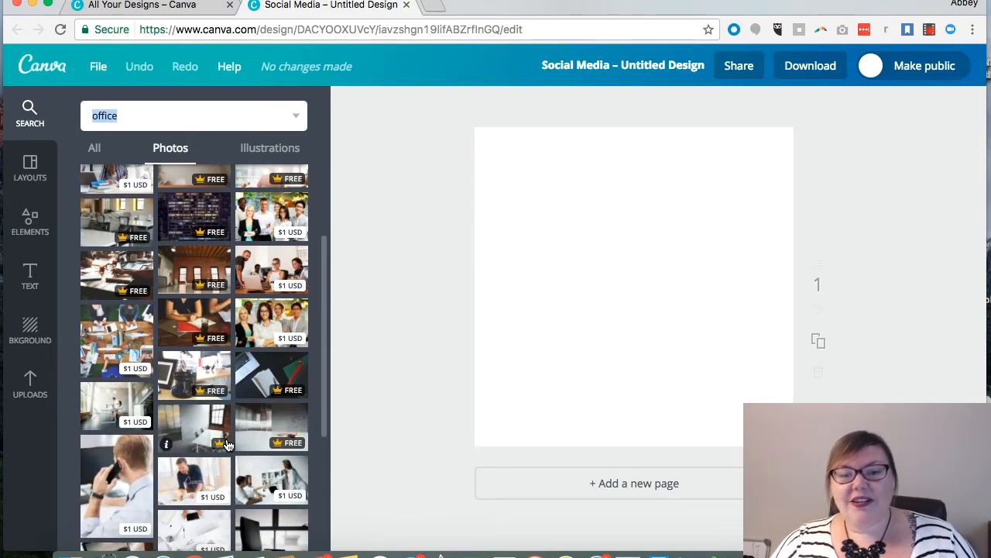
{"action": "scroll", "coordinate": [228, 446], "scroll_direction": "down", "scroll_amount": 1}
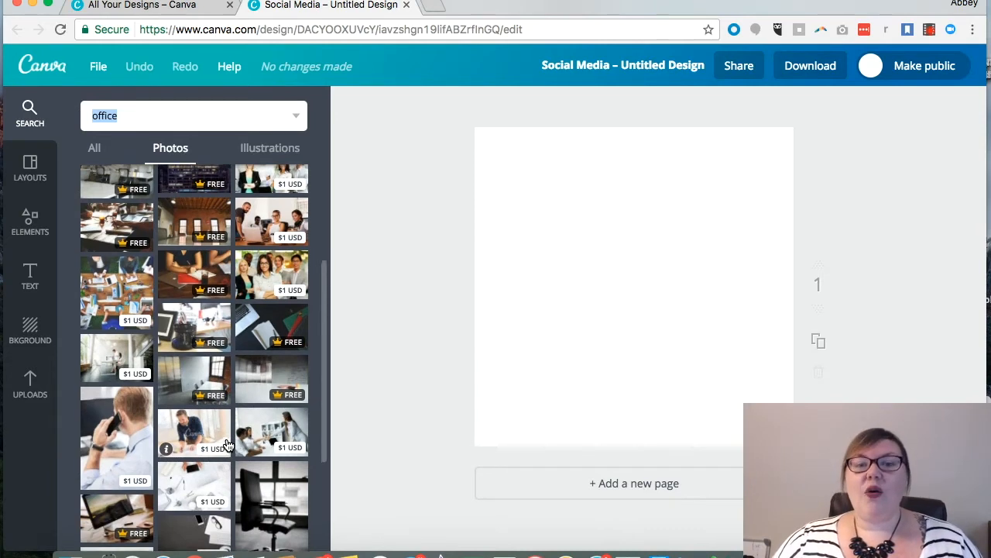
{"action": "scroll", "coordinate": [229, 446], "scroll_direction": "up", "scroll_amount": 4}
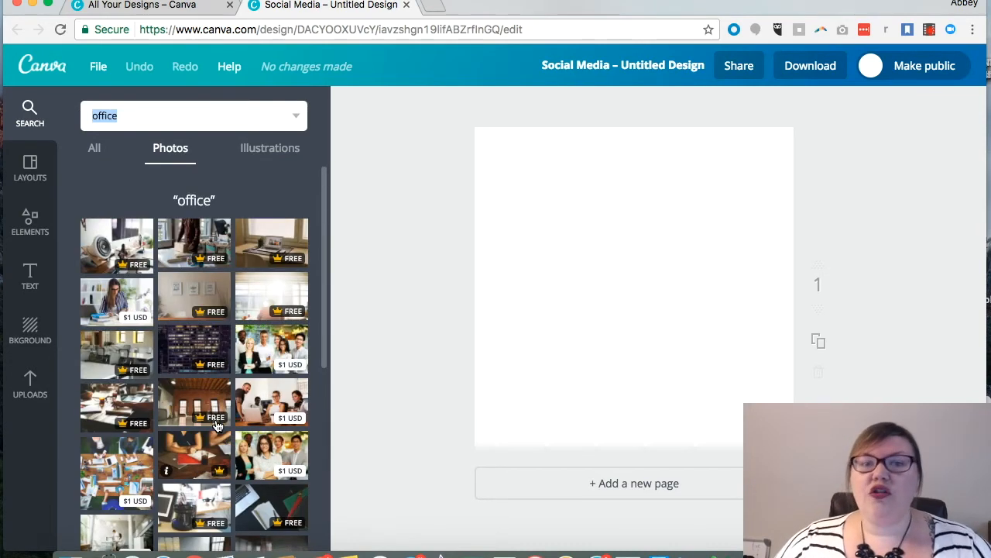
- Restrict the "office" photo search to free images only and look through the results
{"action": "left_click", "coordinate": [296, 126]}
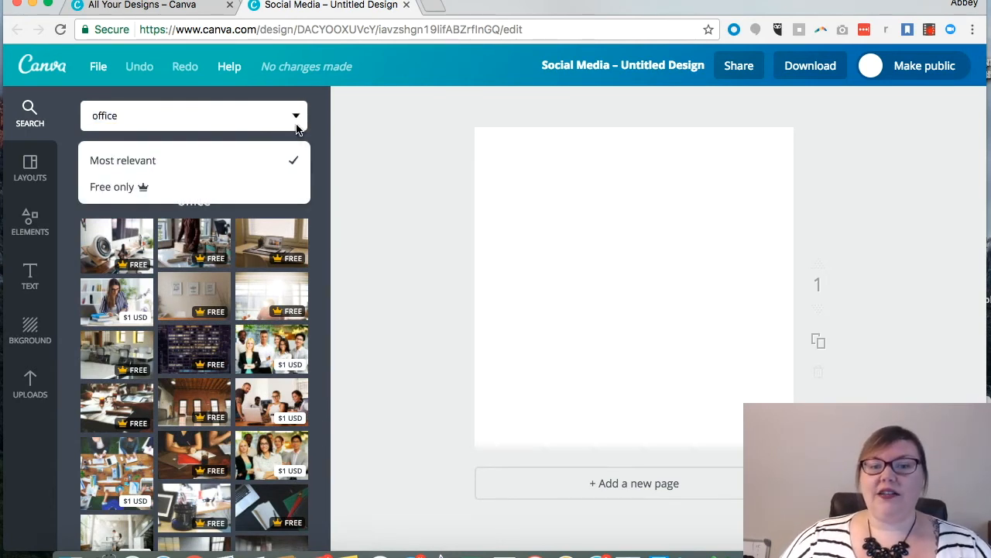
{"action": "left_click", "coordinate": [106, 190]}
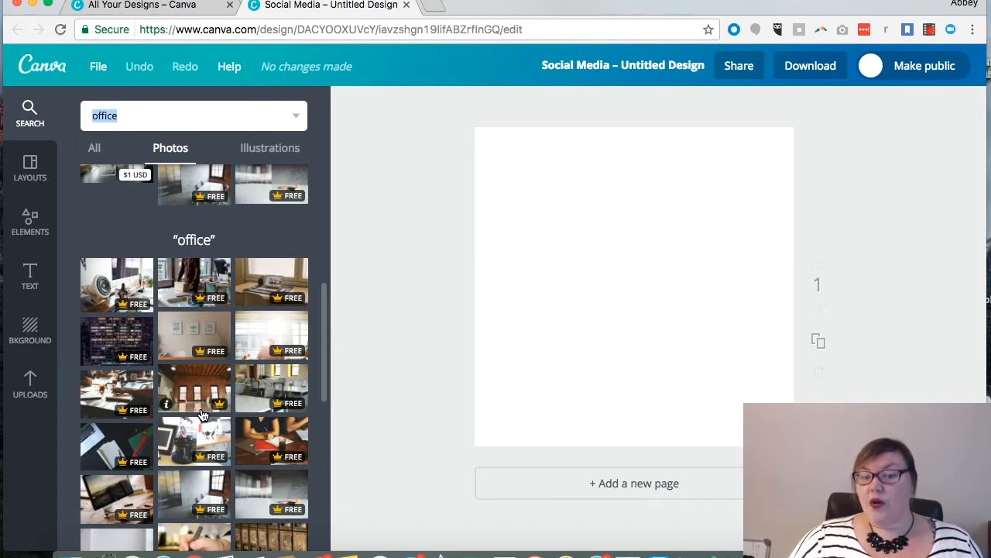
{"action": "scroll", "coordinate": [201, 414], "scroll_direction": "down", "scroll_amount": 5}
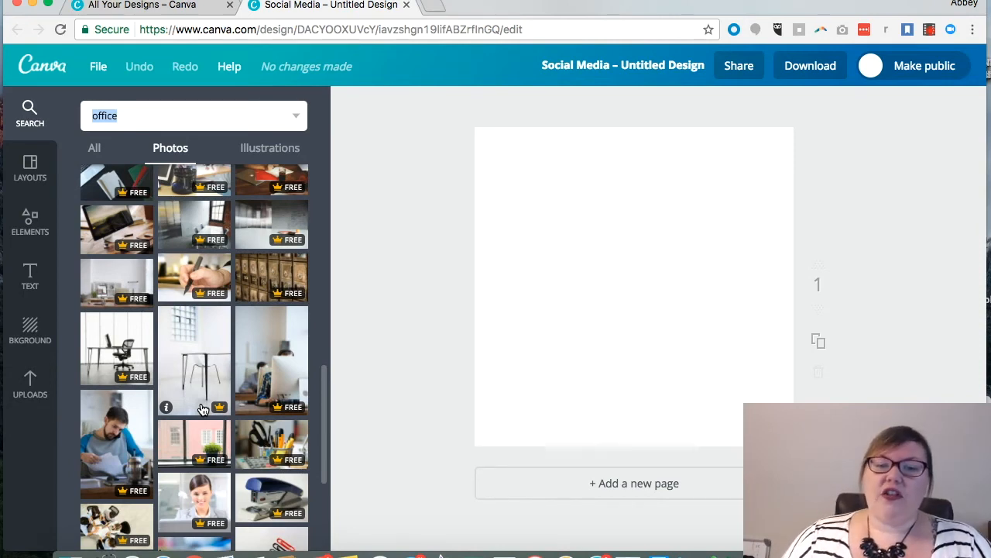
{"action": "scroll", "coordinate": [202, 409], "scroll_direction": "up", "scroll_amount": 10}
{"action": "scroll", "coordinate": [201, 409], "scroll_direction": "up", "scroll_amount": 5}
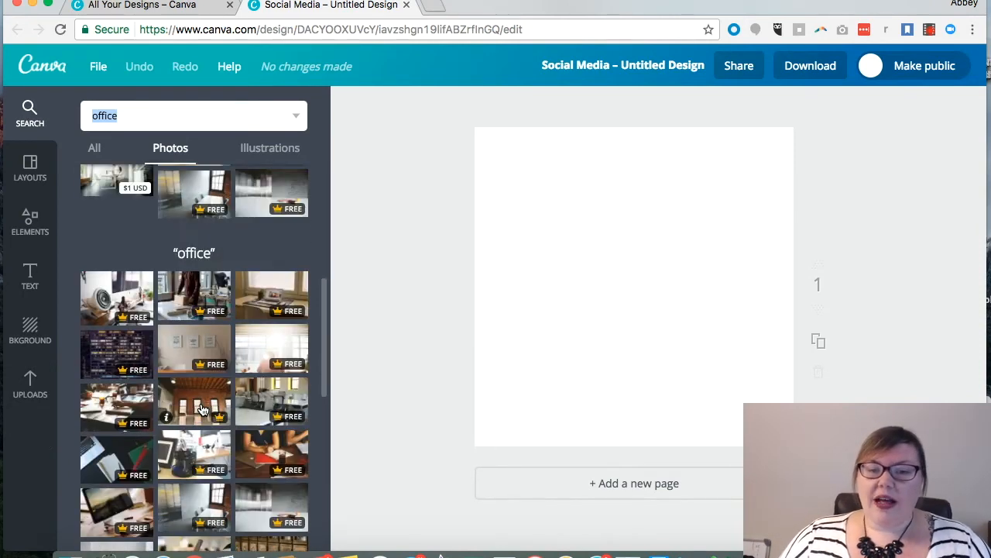
- Try the free desk photo with the white speaker enlarged to fill the whole canvas, and delete it
{"action": "left_click_drag", "start_coordinate": [89, 316], "coordinate": [600, 244]}
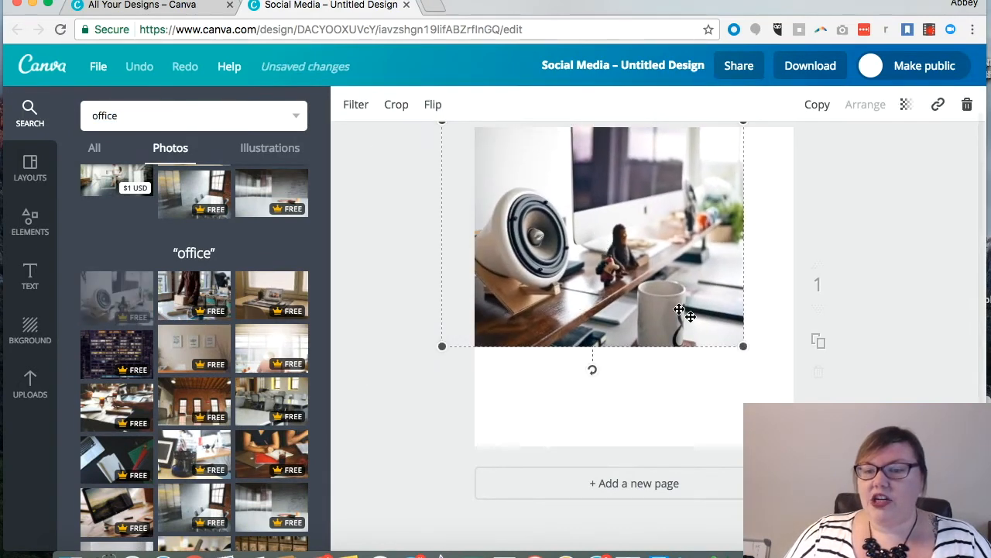
{"action": "left_click_drag", "start_coordinate": [746, 347], "coordinate": [948, 501]}
{"action": "left_click_drag", "start_coordinate": [612, 318], "coordinate": [538, 319]}
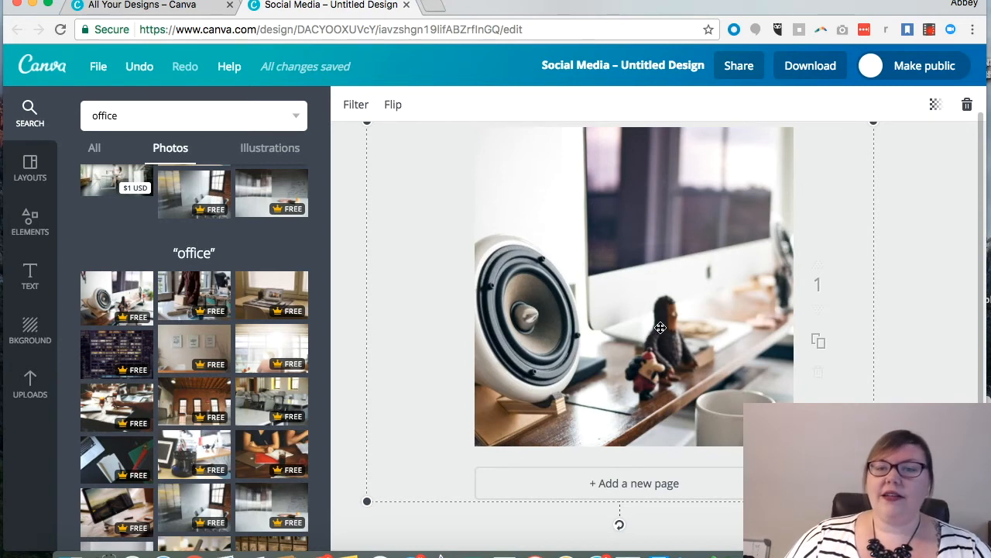
{"action": "key", "text": "Delete"}
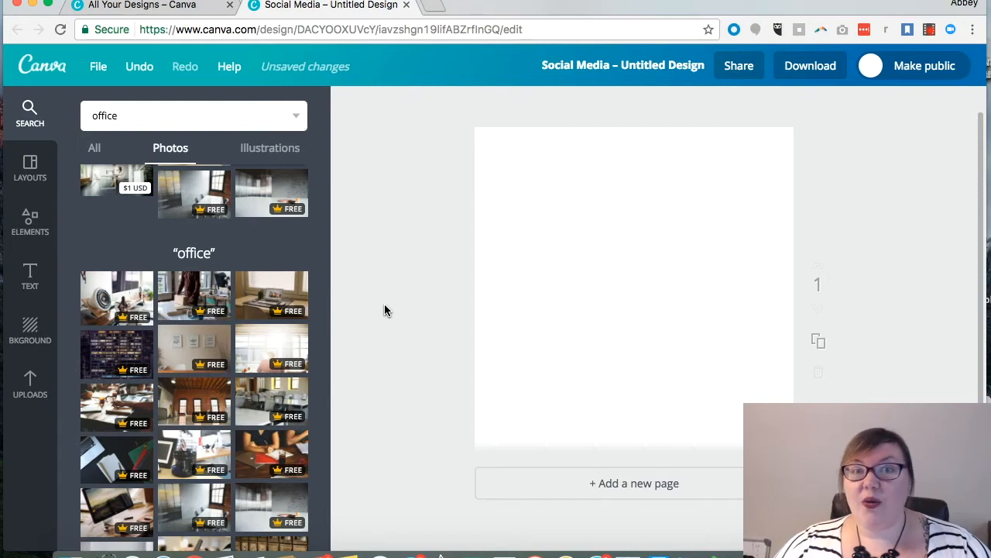
- Try adding a brand-font body text box to the blank canvas and remove it
{"action": "left_click", "coordinate": [32, 275]}
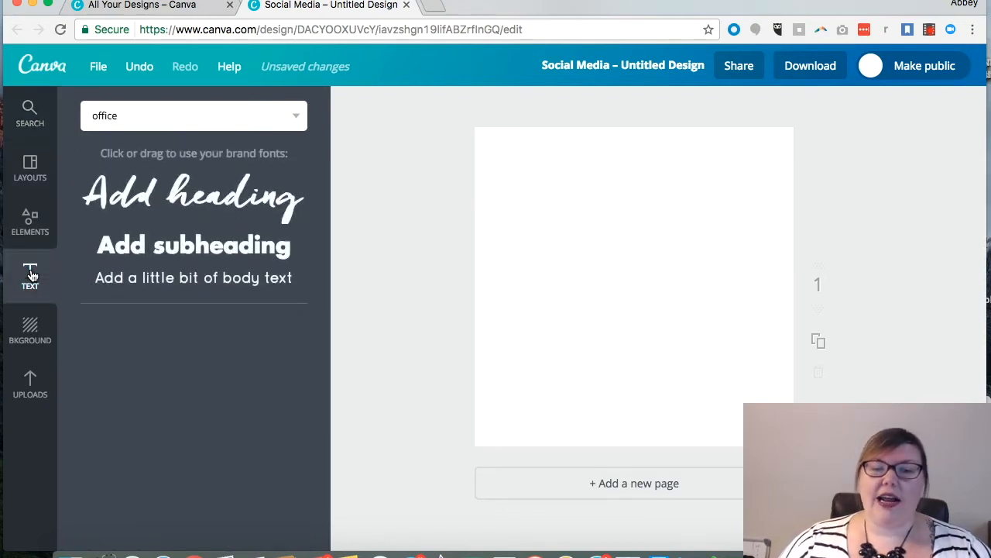
{"action": "left_click", "coordinate": [207, 284]}
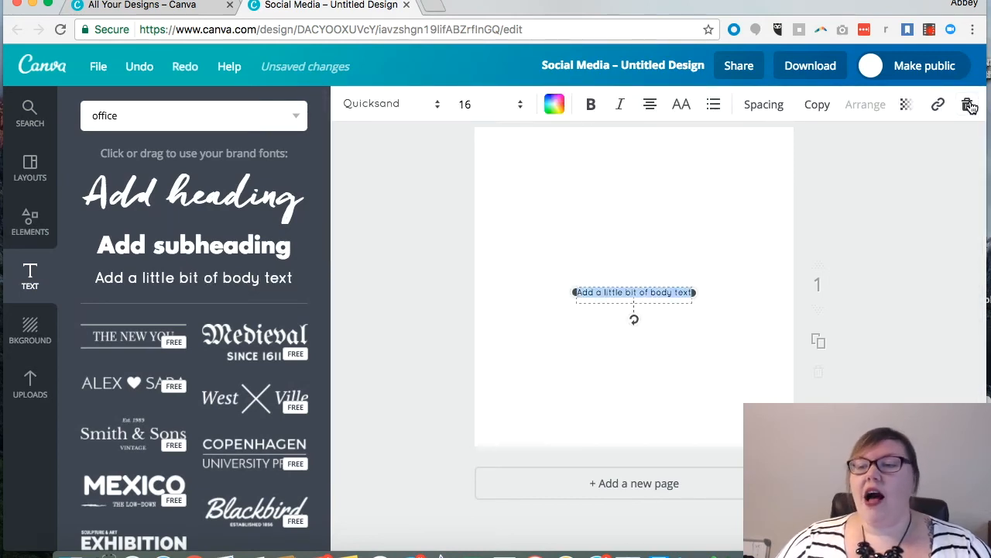
{"action": "key", "text": "ctrl+z"}
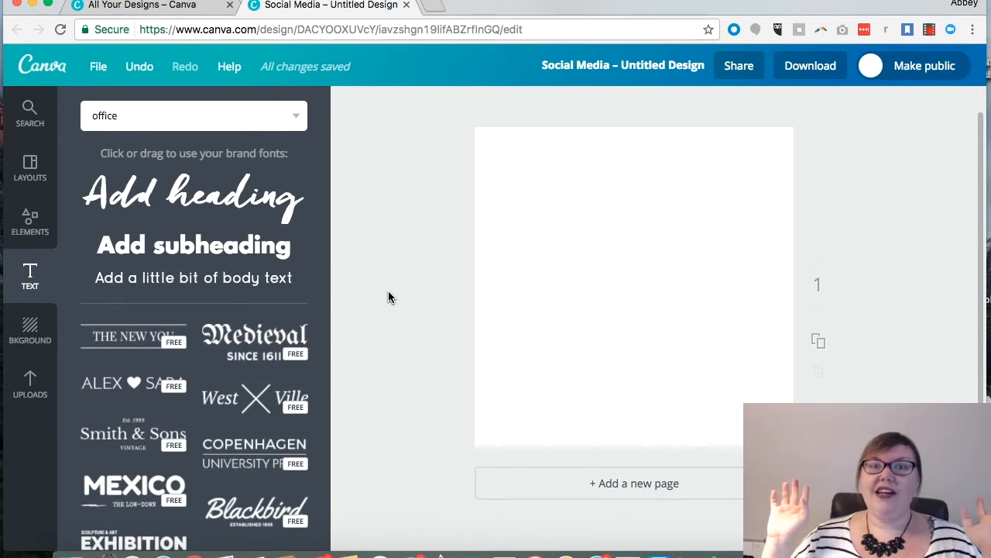
- Add a body text box to the blank canvas reading "HELLO SAVVIES"
{"action": "key", "text": "t"}
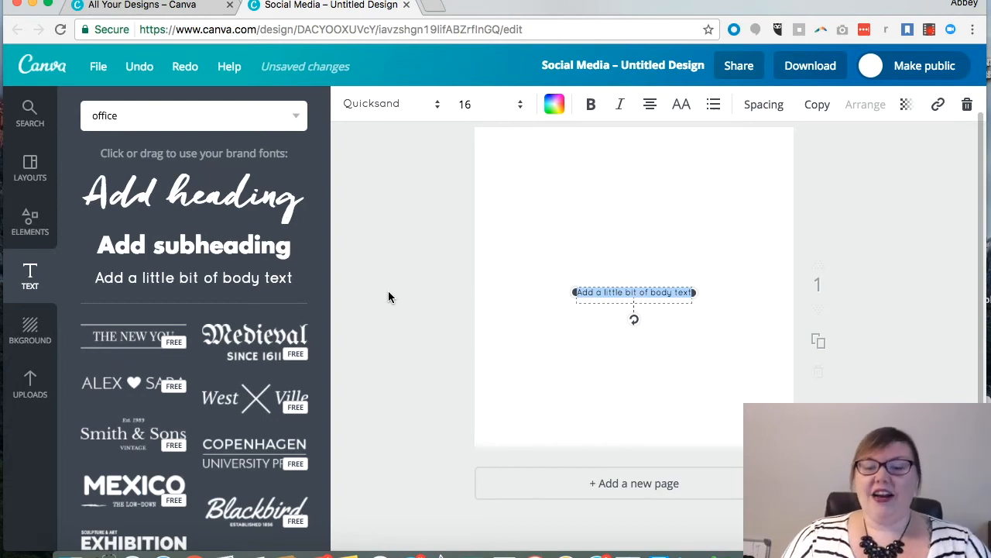
{"action": "type", "text": "HELLO "}
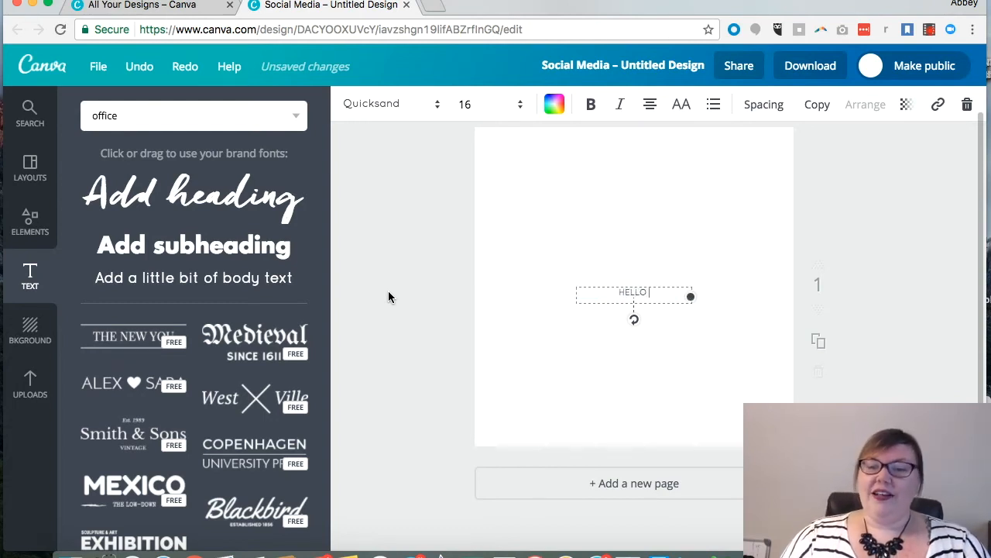
{"action": "type", "text": "SAVVIES"}
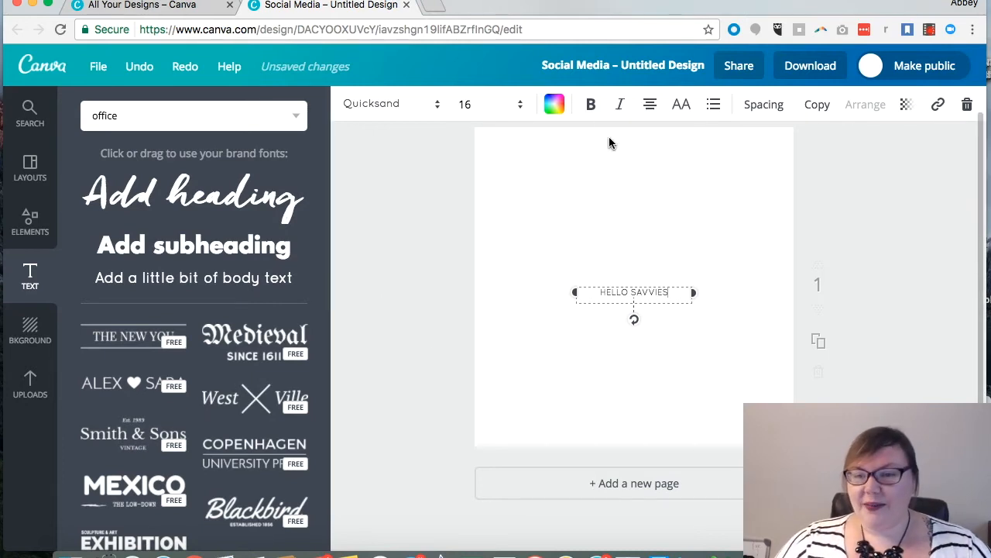
- Make the "HELLO SAVVIES" text bold at size 32 and move it up near the top of the canvas
{"action": "left_click", "coordinate": [591, 104]}
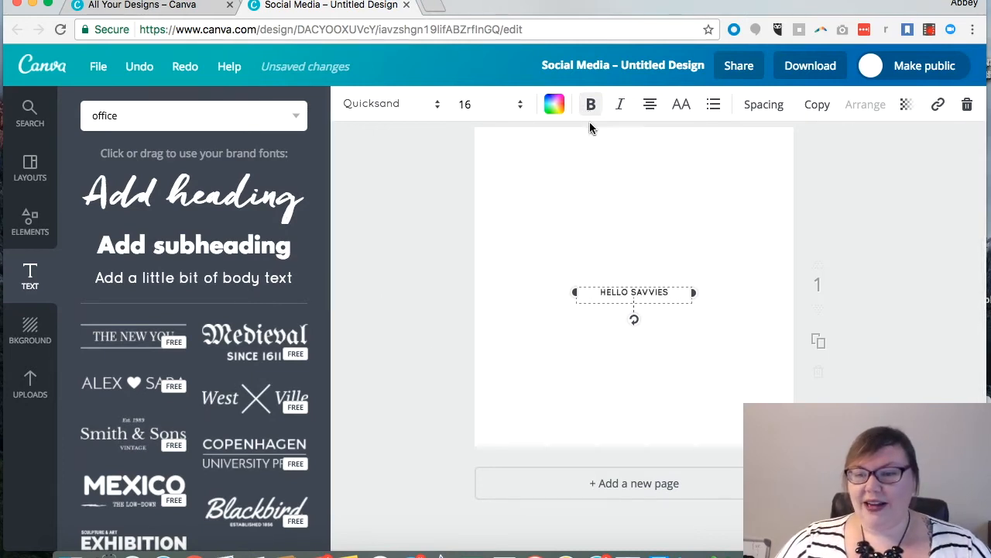
{"action": "left_click", "coordinate": [480, 105]}
{"action": "left_click", "coordinate": [478, 378]}
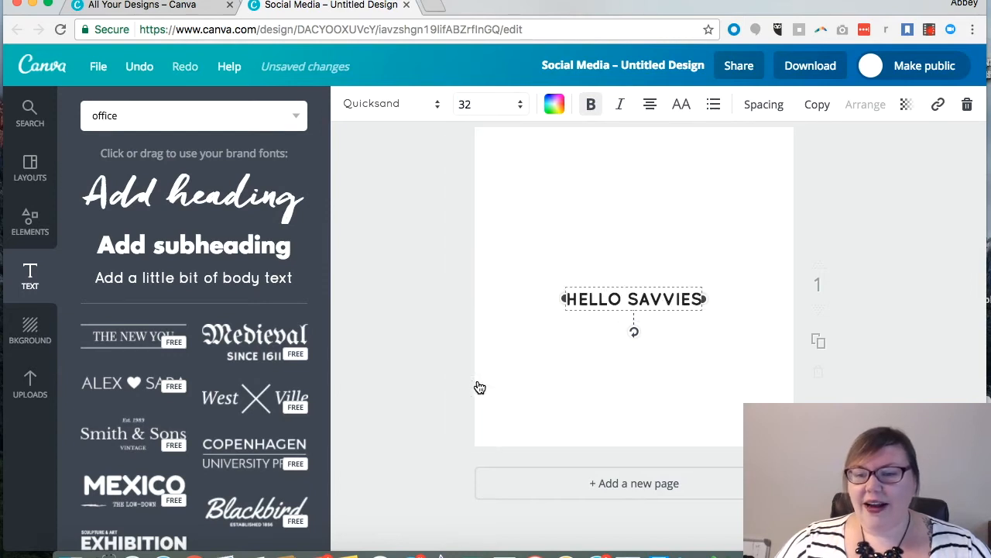
{"action": "left_click", "coordinate": [480, 387]}
{"action": "left_click_drag", "start_coordinate": [630, 295], "coordinate": [629, 166]}
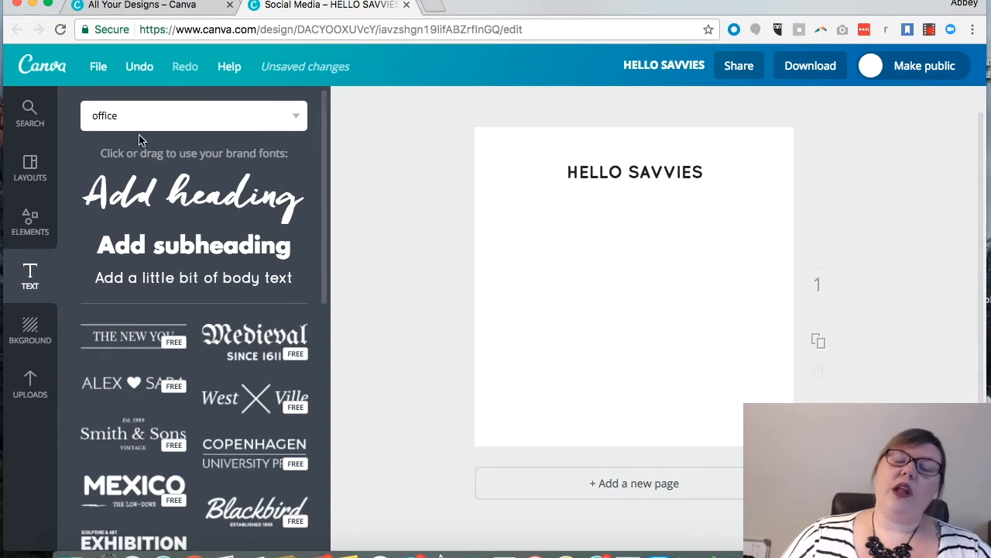
- Search the photo library for "alphabet" and look through the free results
{"action": "left_click", "coordinate": [151, 116]}
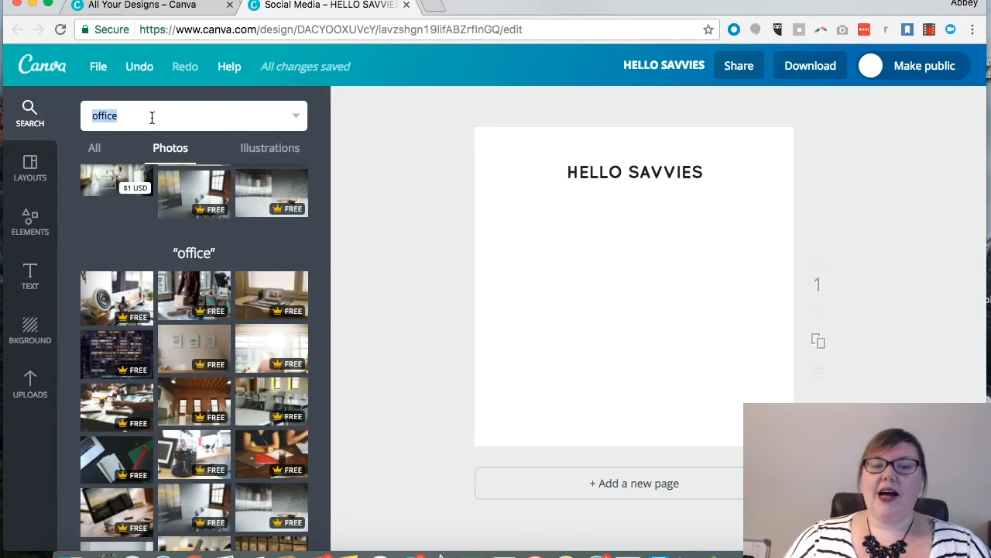
{"action": "type", "text": "alphabe"}
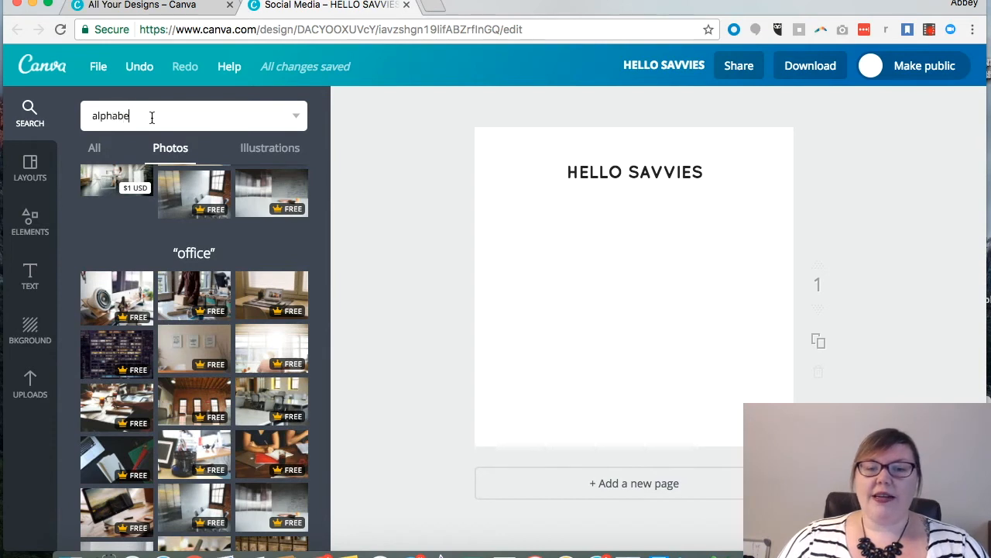
{"action": "type", "text": "t"}
{"action": "key", "text": "Return"}
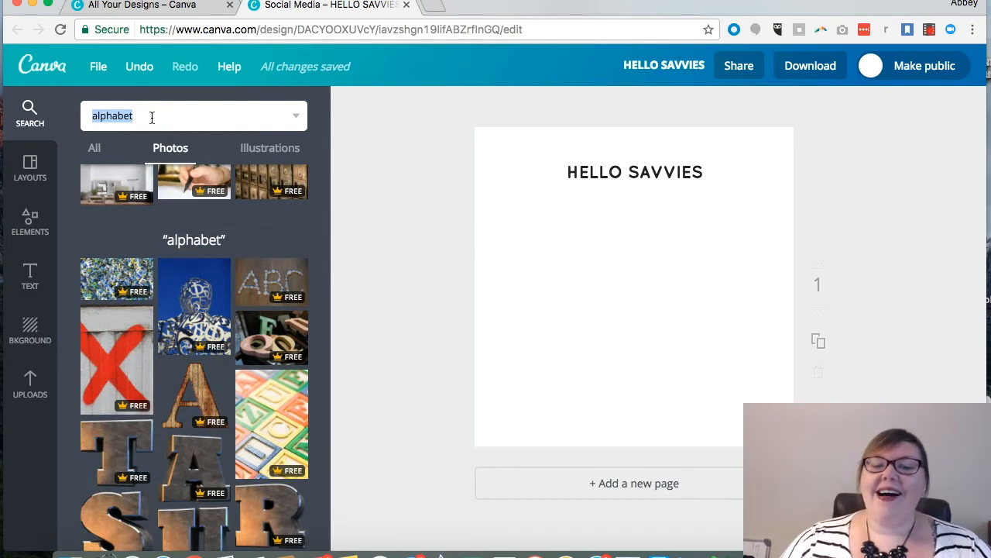
{"action": "scroll", "coordinate": [151, 443], "scroll_direction": "down", "scroll_amount": 3}
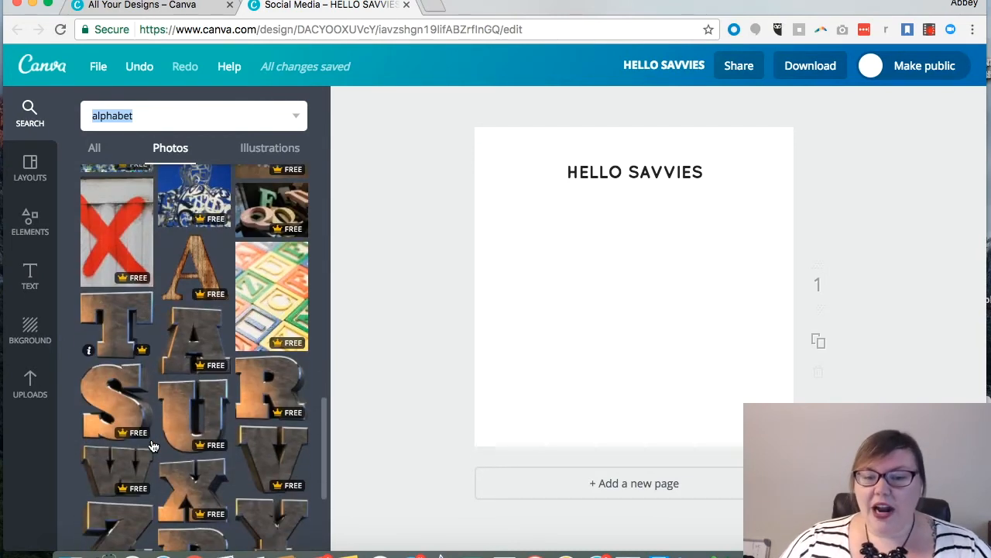
{"action": "scroll", "coordinate": [152, 447], "scroll_direction": "down", "scroll_amount": 10}
{"action": "scroll", "coordinate": [153, 445], "scroll_direction": "down", "scroll_amount": 12}
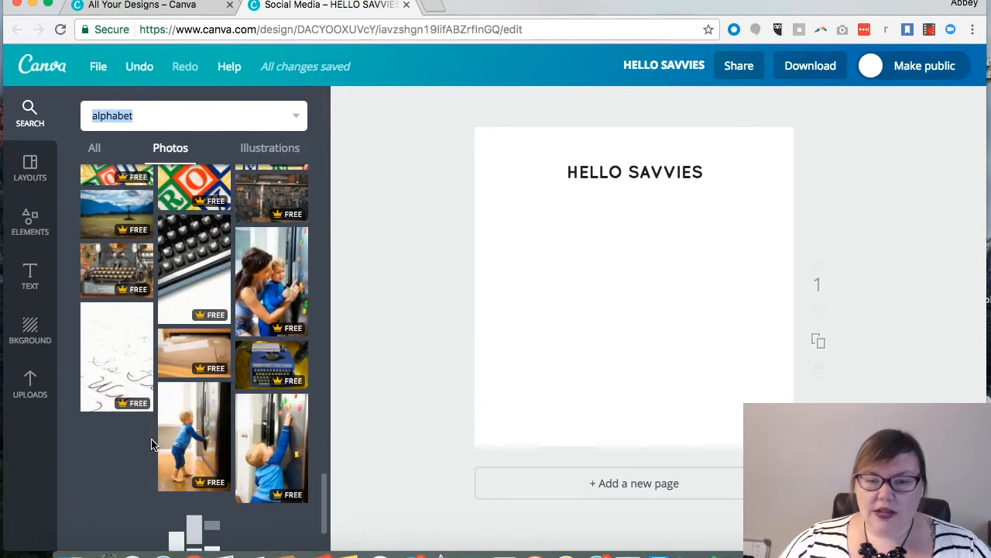
- Show all result types for the alphabet search and place the sky-and-hills letter E frame in the canvas's lower right area
{"action": "scroll", "coordinate": [152, 444], "scroll_direction": "down", "scroll_amount": 3}
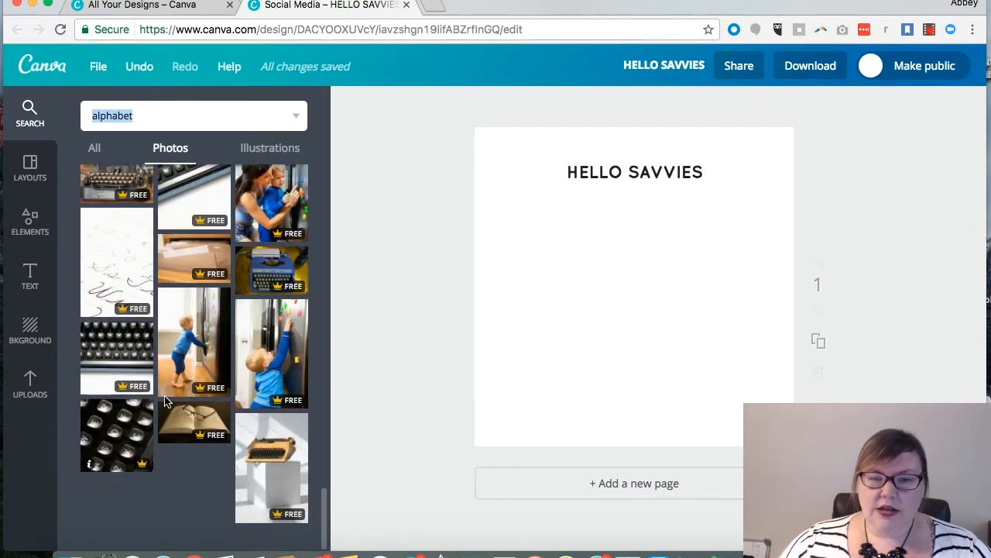
{"action": "scroll", "coordinate": [222, 295], "scroll_direction": "up", "scroll_amount": 3}
{"action": "scroll", "coordinate": [222, 296], "scroll_direction": "down", "scroll_amount": 3}
{"action": "scroll", "coordinate": [223, 298], "scroll_direction": "up", "scroll_amount": 15}
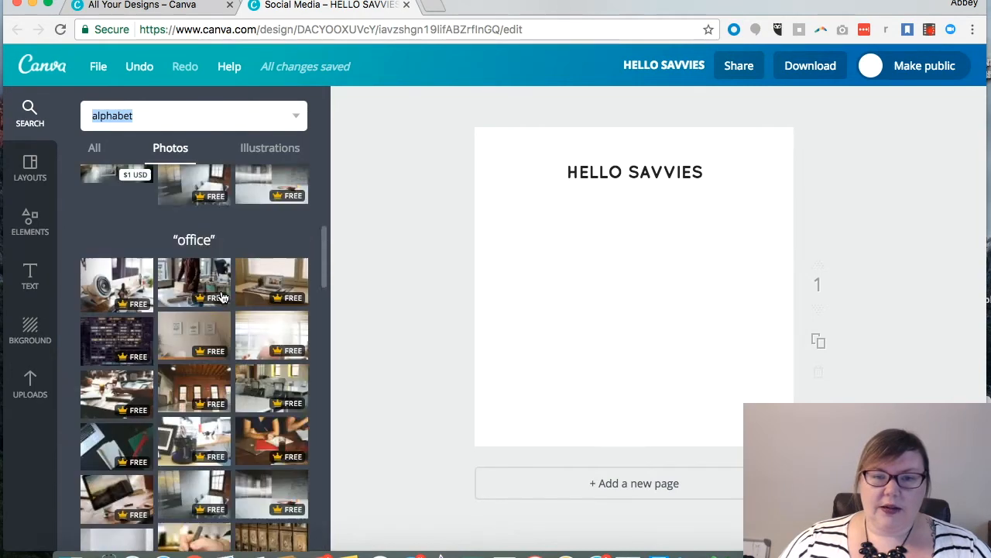
{"action": "left_click", "coordinate": [95, 148]}
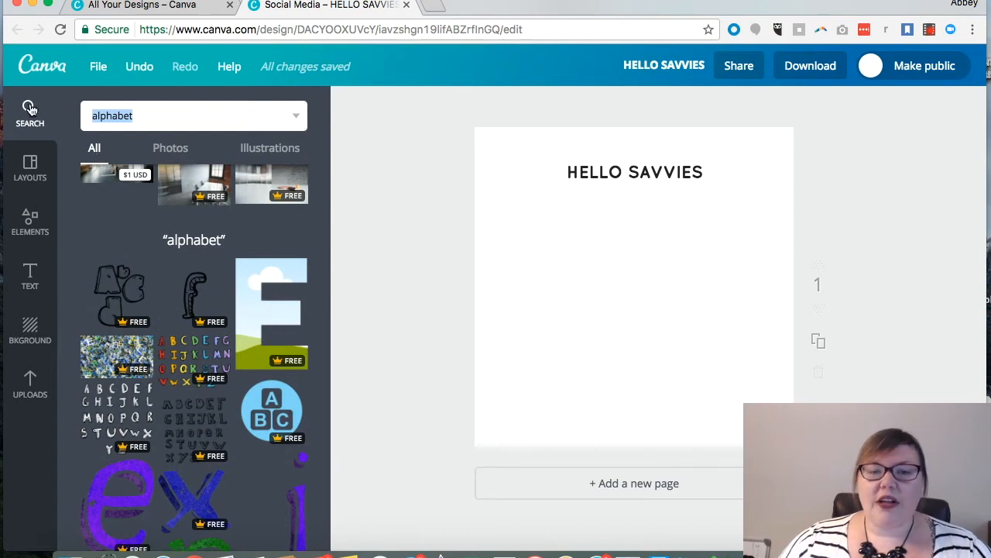
{"action": "scroll", "coordinate": [269, 310], "scroll_direction": "down", "scroll_amount": 1}
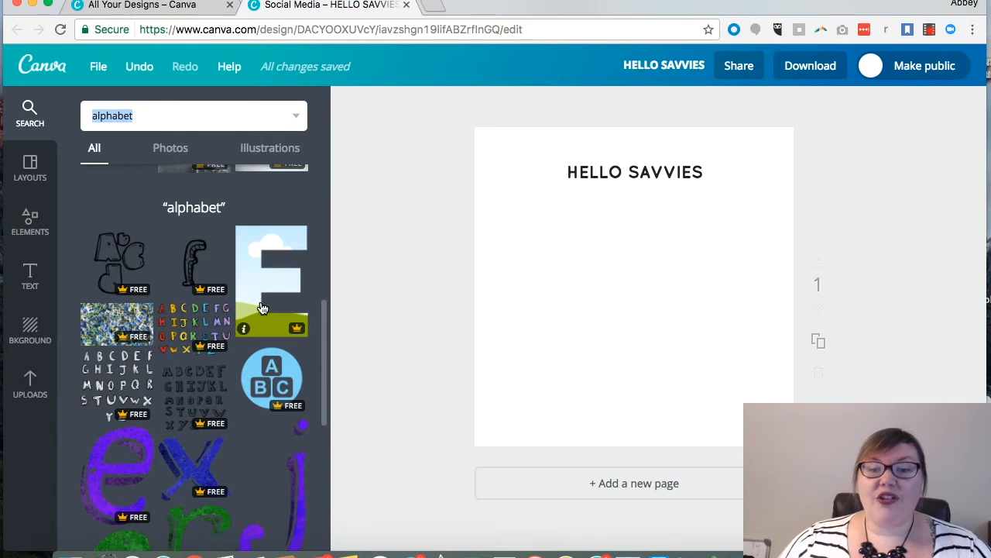
{"action": "left_click_drag", "start_coordinate": [259, 295], "coordinate": [720, 356]}
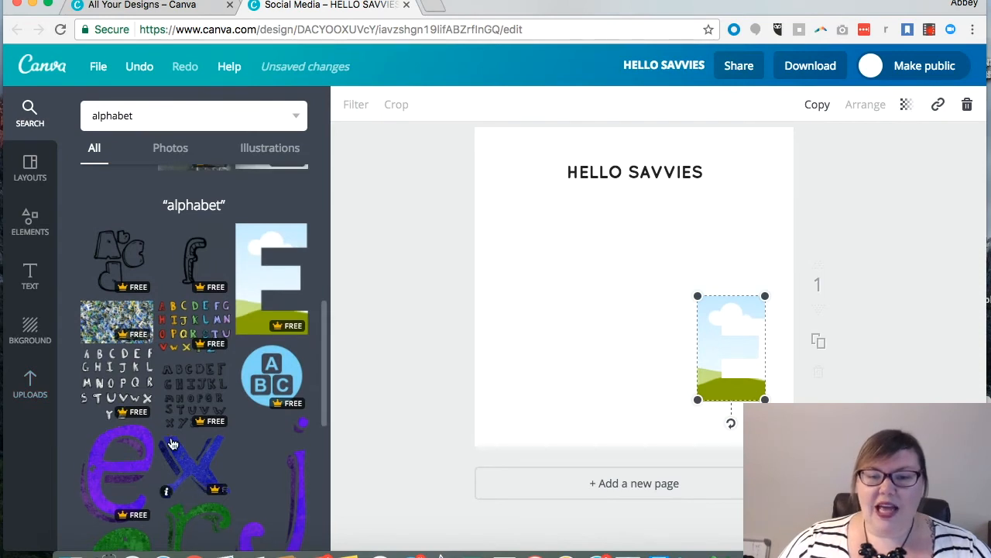
- Add the matching V and O letter frames in a row before the E
{"action": "scroll", "coordinate": [171, 442], "scroll_direction": "down", "scroll_amount": 5}
{"action": "scroll", "coordinate": [172, 443], "scroll_direction": "down", "scroll_amount": 10}
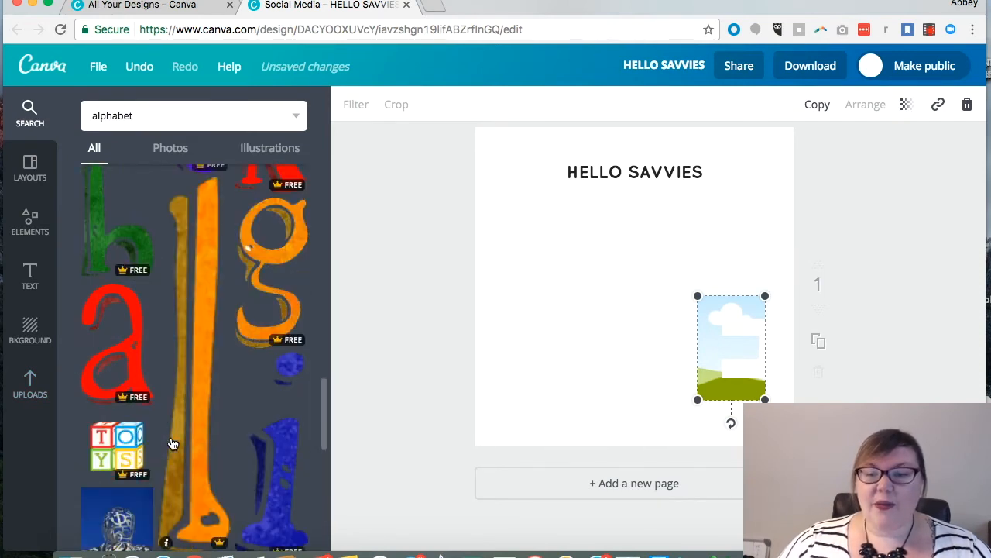
{"action": "scroll", "coordinate": [172, 443], "scroll_direction": "down", "scroll_amount": 10}
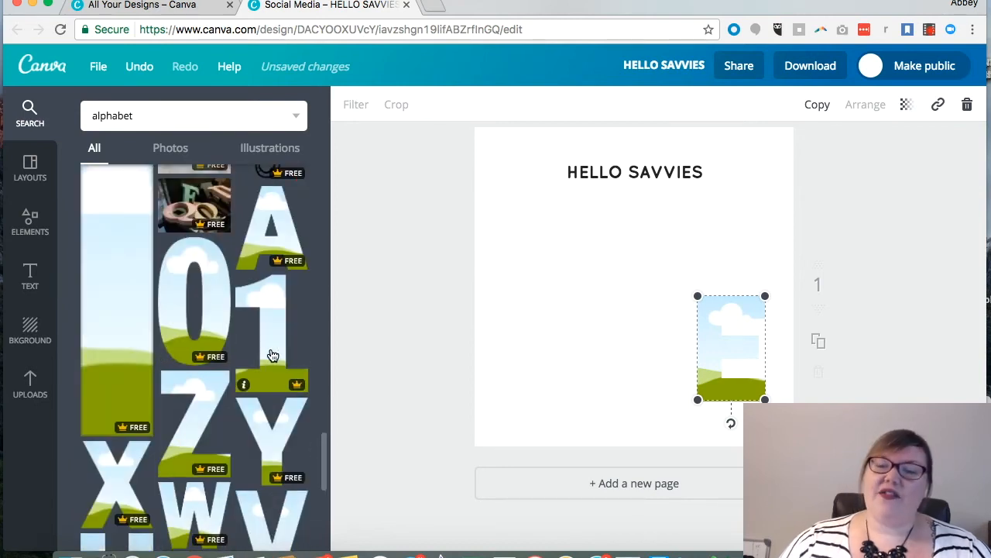
{"action": "scroll", "coordinate": [272, 354], "scroll_direction": "down", "scroll_amount": 5}
{"action": "left_click_drag", "start_coordinate": [276, 349], "coordinate": [653, 344]}
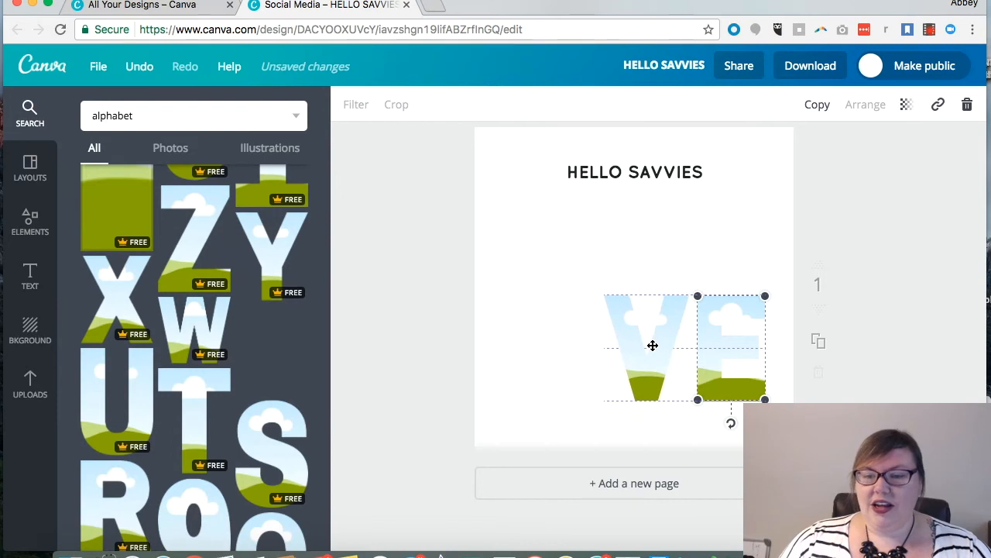
{"action": "scroll", "coordinate": [257, 413], "scroll_direction": "down", "scroll_amount": 5}
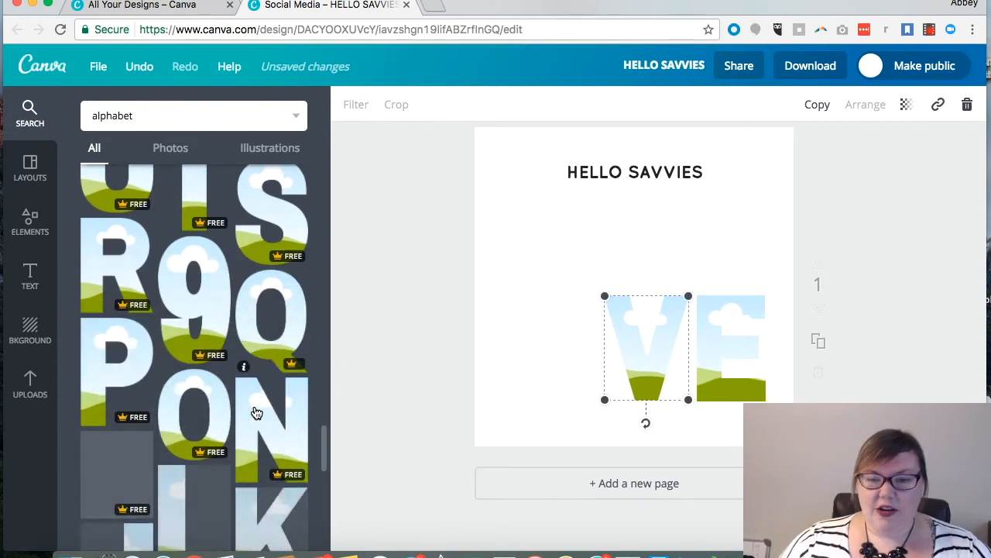
{"action": "left_click_drag", "start_coordinate": [194, 372], "coordinate": [545, 365]}
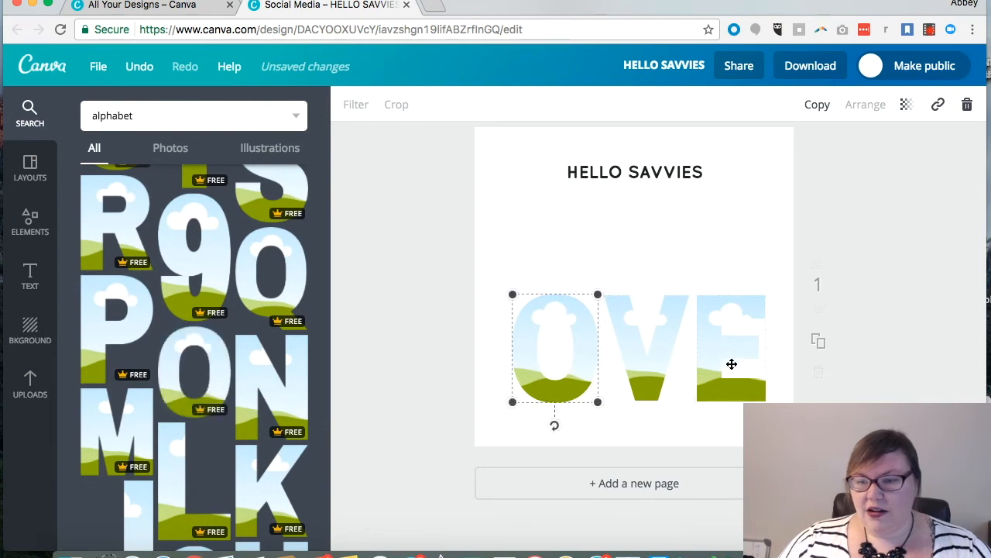
- Shrink the E, V and O letter frames to a matching height of about 167 px
{"action": "left_click", "coordinate": [731, 361]}
{"action": "left_click_drag", "start_coordinate": [698, 400], "coordinate": [722, 361]}
{"action": "left_click", "coordinate": [643, 377]}
{"action": "left_click_drag", "start_coordinate": [602, 400], "coordinate": [647, 367]}
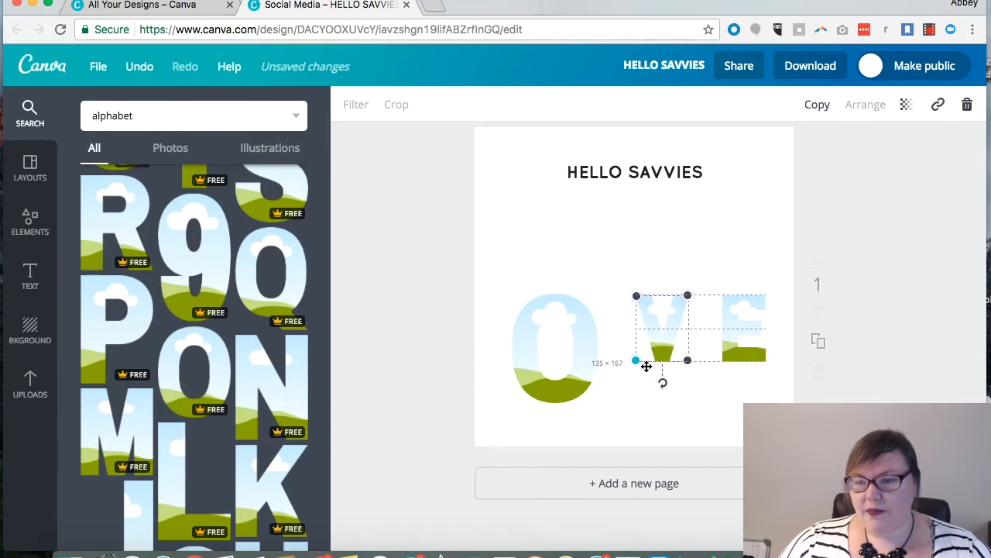
{"action": "left_click", "coordinate": [548, 372]}
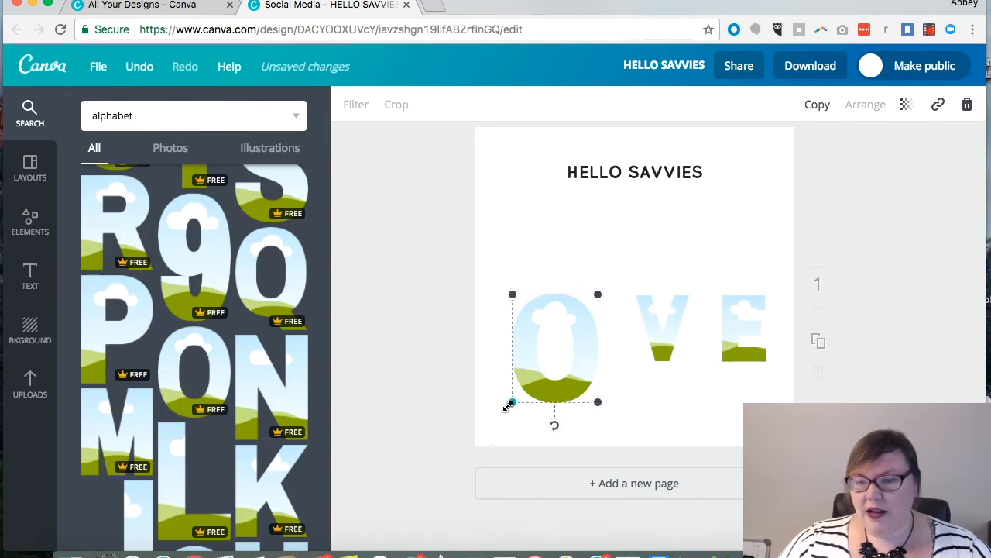
{"action": "left_click_drag", "start_coordinate": [509, 405], "coordinate": [542, 366]}
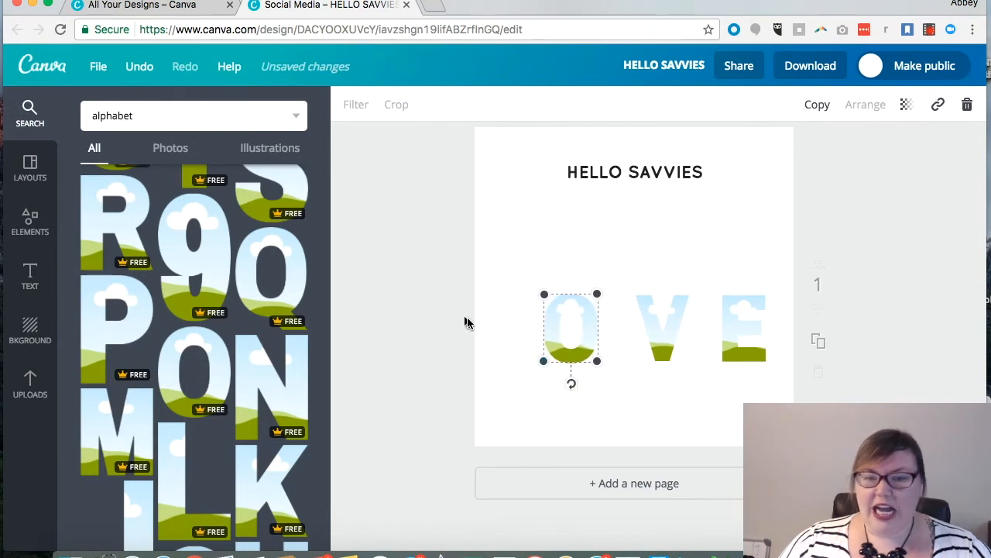
- Add the matching L letter frame, shrink it and line it up before the O to spell LOVE
{"action": "left_click", "coordinate": [177, 504]}
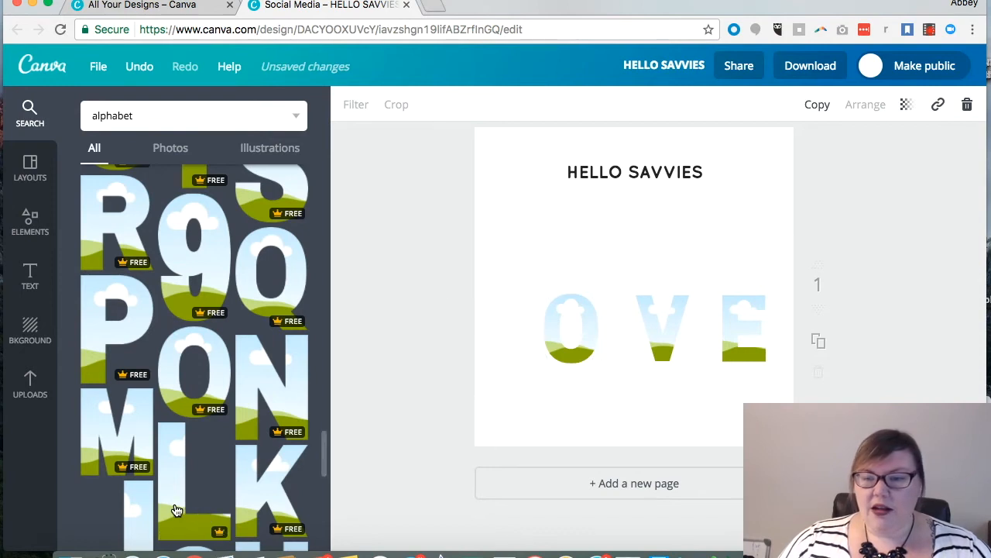
{"action": "left_click_drag", "start_coordinate": [619, 295], "coordinate": [491, 323]}
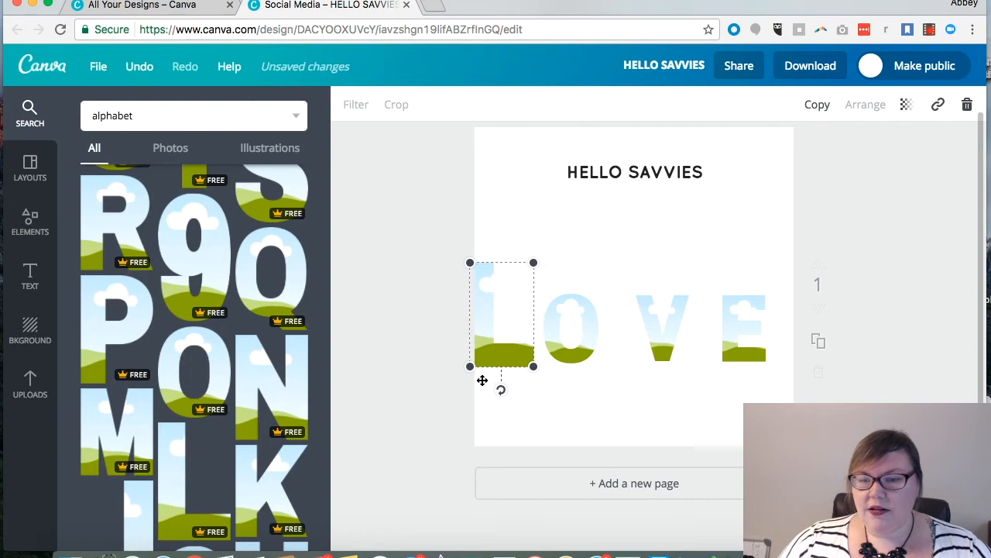
{"action": "left_click_drag", "start_coordinate": [470, 366], "coordinate": [507, 340]}
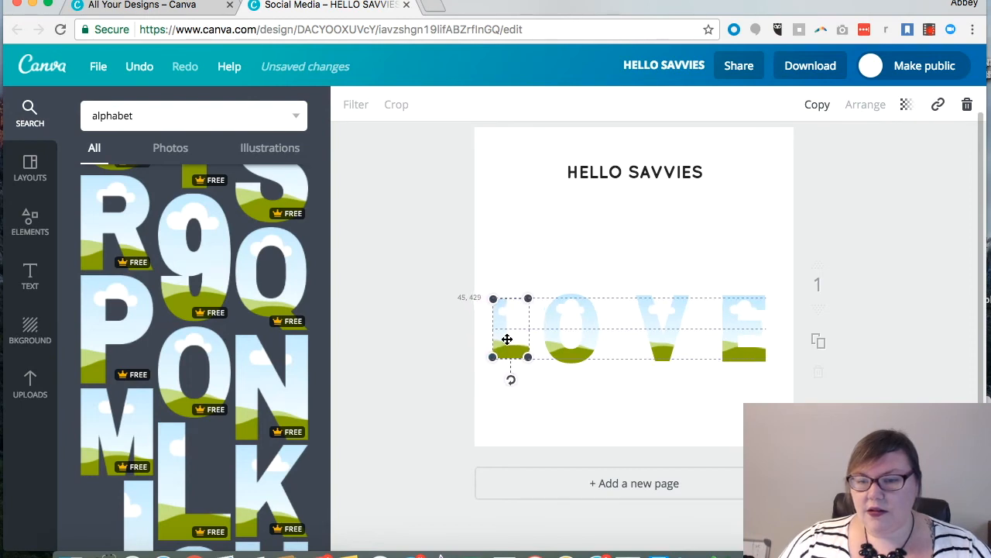
- Move the four LOVE letters up into a row beneath the "HELLO SAVVIES" text
{"action": "left_click_drag", "start_coordinate": [749, 327], "coordinate": [738, 266]}
{"action": "left_click_drag", "start_coordinate": [669, 321], "coordinate": [672, 258]}
{"action": "left_click_drag", "start_coordinate": [573, 334], "coordinate": [595, 267]}
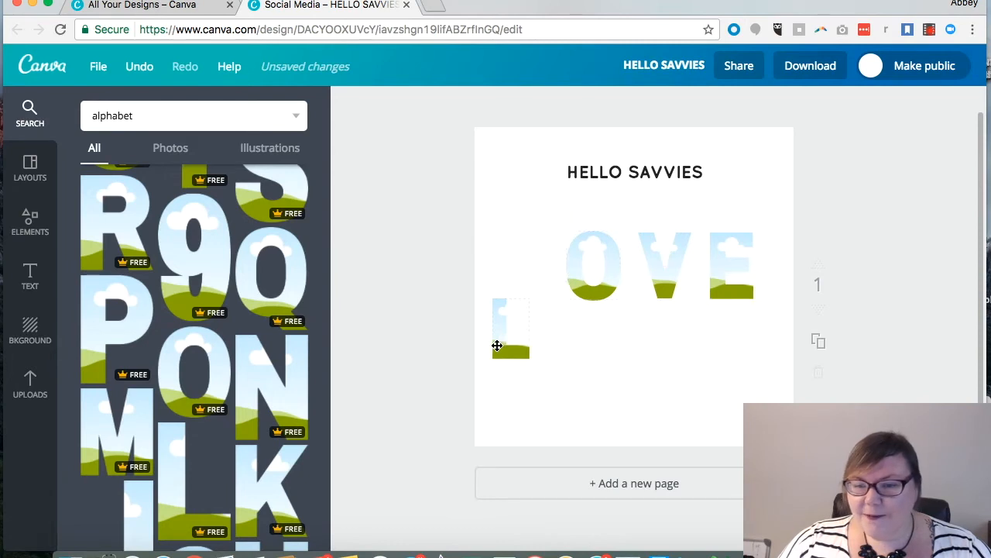
{"action": "left_click_drag", "start_coordinate": [497, 345], "coordinate": [518, 286]}
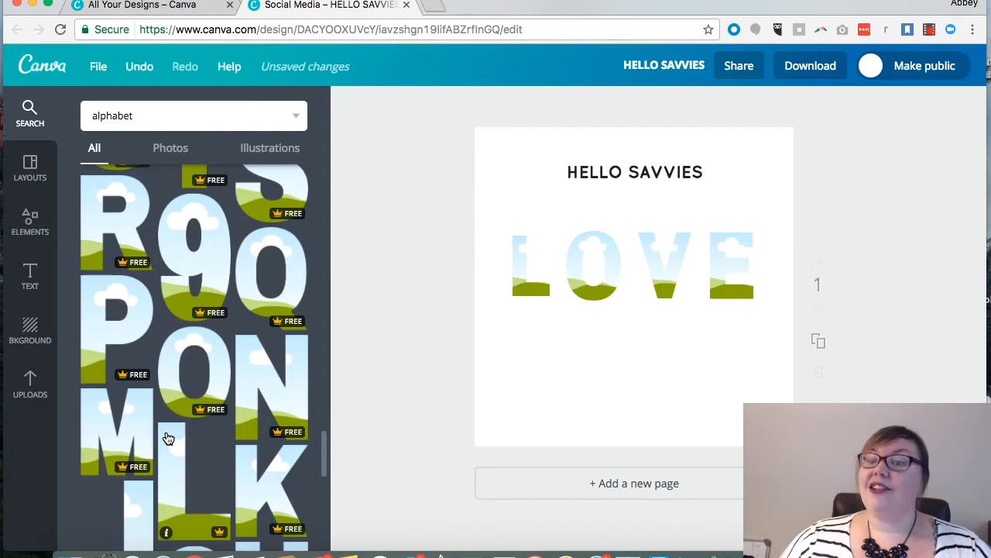
- Fill the letters with uploaded textures: navy glitter for L, gold-patterned white for O, patterned blue for V, gold glitter for E
{"action": "left_click", "coordinate": [30, 391]}
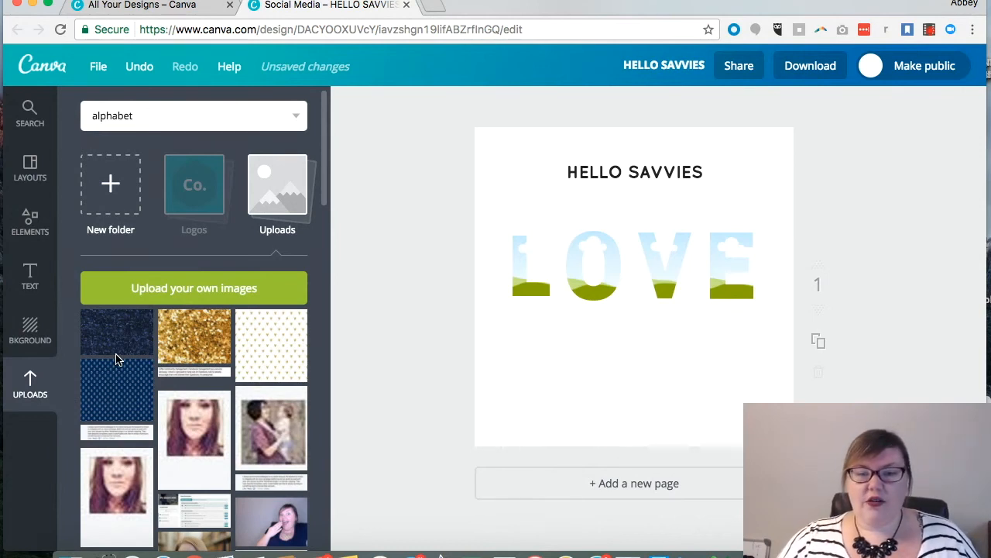
{"action": "left_click_drag", "start_coordinate": [116, 331], "coordinate": [524, 275]}
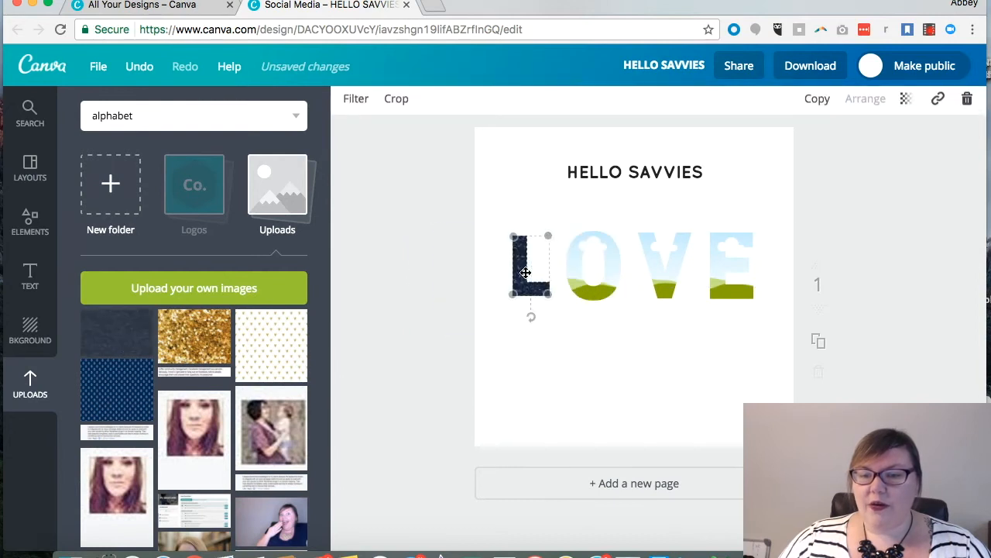
{"action": "left_click_drag", "start_coordinate": [256, 348], "coordinate": [577, 286]}
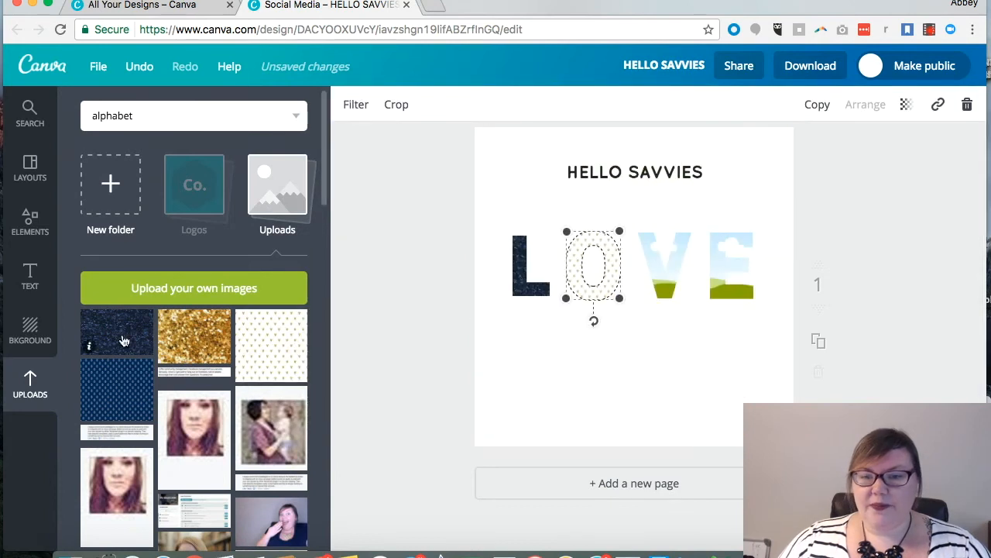
{"action": "left_click_drag", "start_coordinate": [126, 380], "coordinate": [664, 317]}
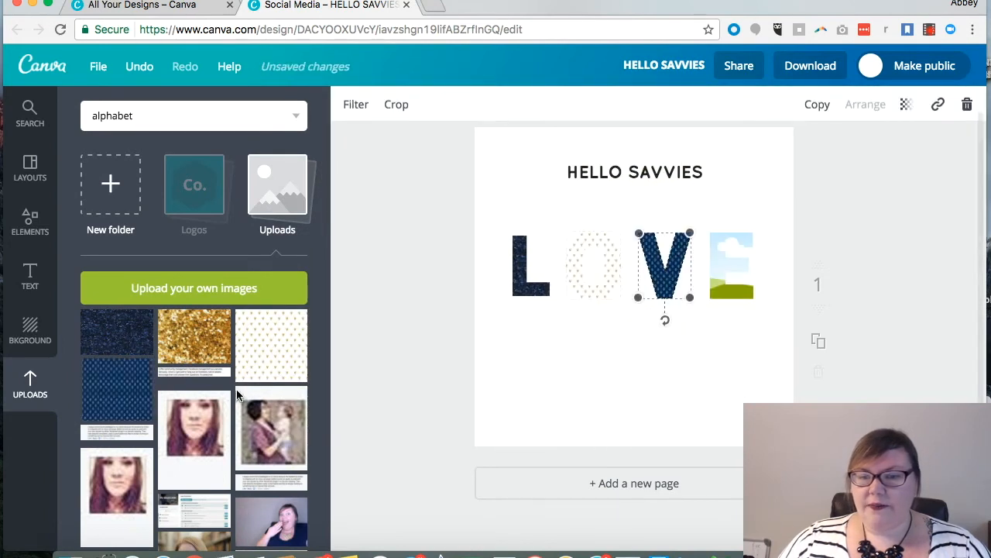
{"action": "left_click", "coordinate": [357, 331]}
{"action": "left_click_drag", "start_coordinate": [357, 332], "coordinate": [728, 271]}
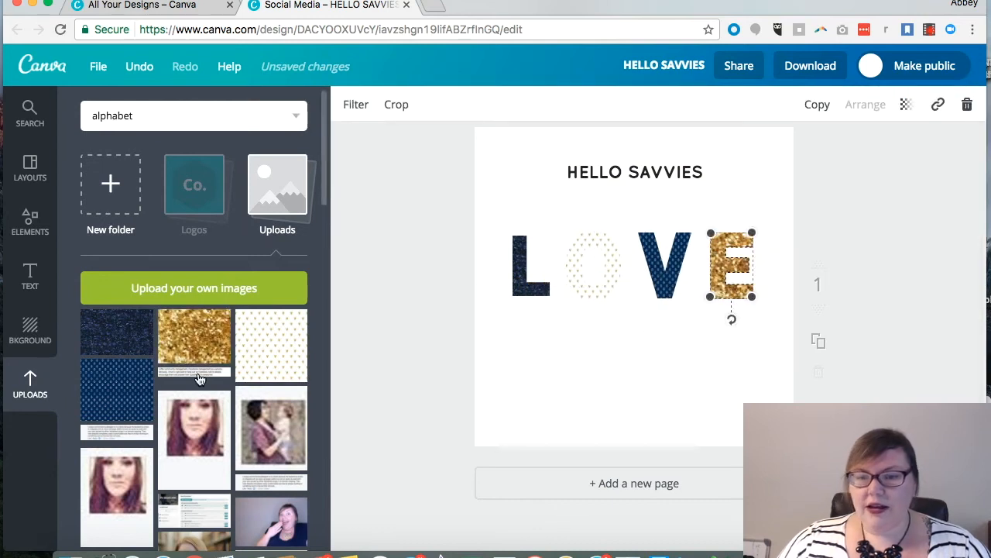
- Set the canvas background to the light turquoise primary brand colour
{"action": "left_click", "coordinate": [30, 332]}
{"action": "left_click", "coordinate": [126, 238]}
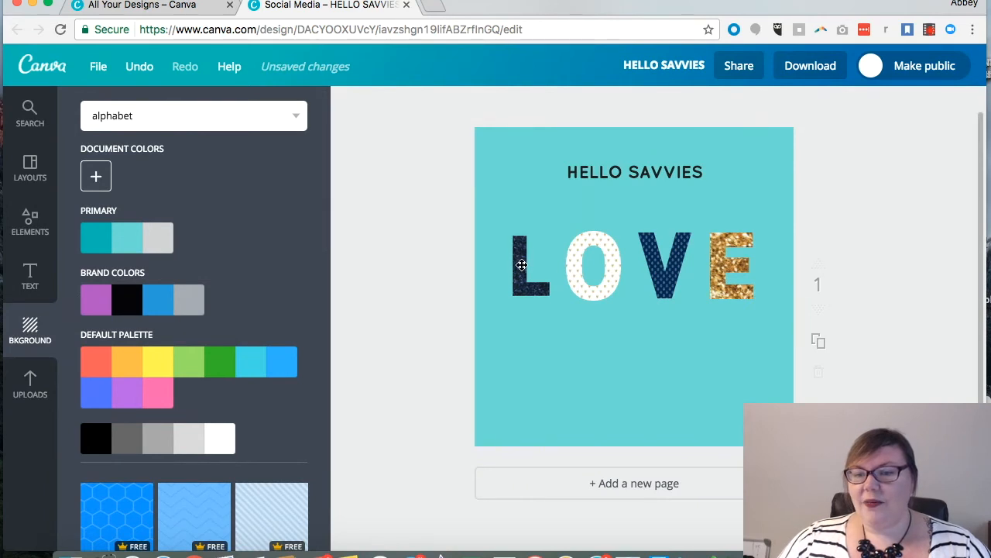
- Close up the spacing of the LOVE letters by moving L, V and E towards the O
{"action": "left_click_drag", "start_coordinate": [520, 260], "coordinate": [526, 261]}
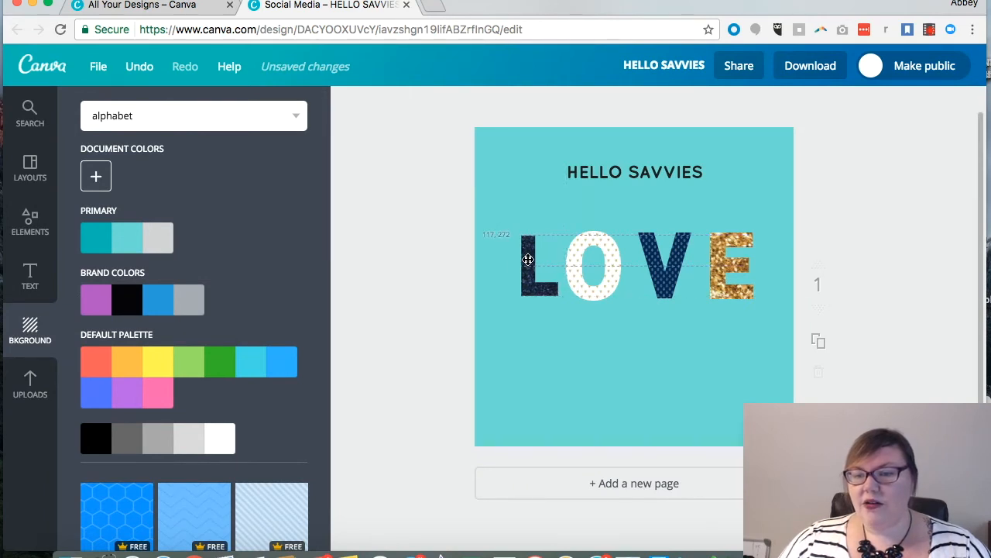
{"action": "left_click_drag", "start_coordinate": [664, 271], "coordinate": [653, 273]}
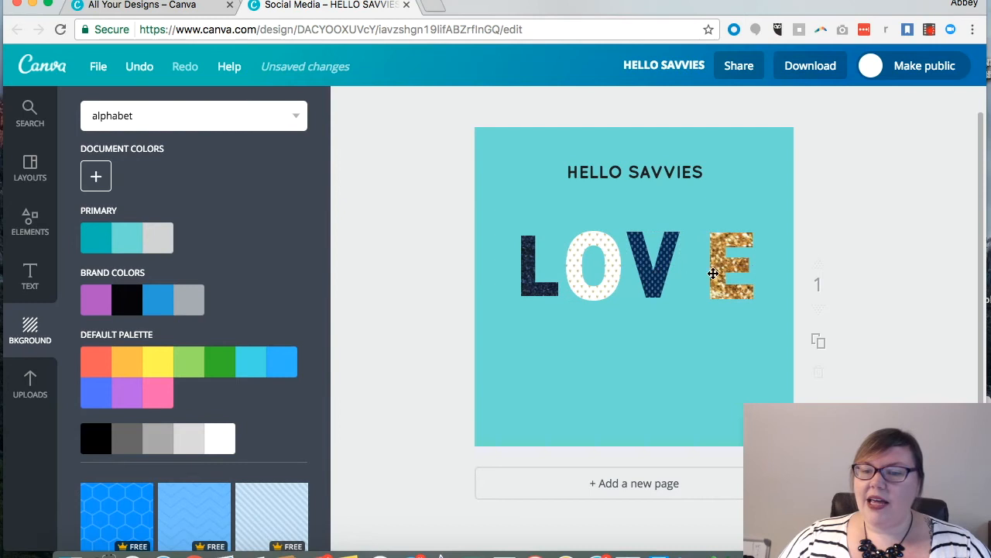
{"action": "left_click_drag", "start_coordinate": [712, 275], "coordinate": [692, 274]}
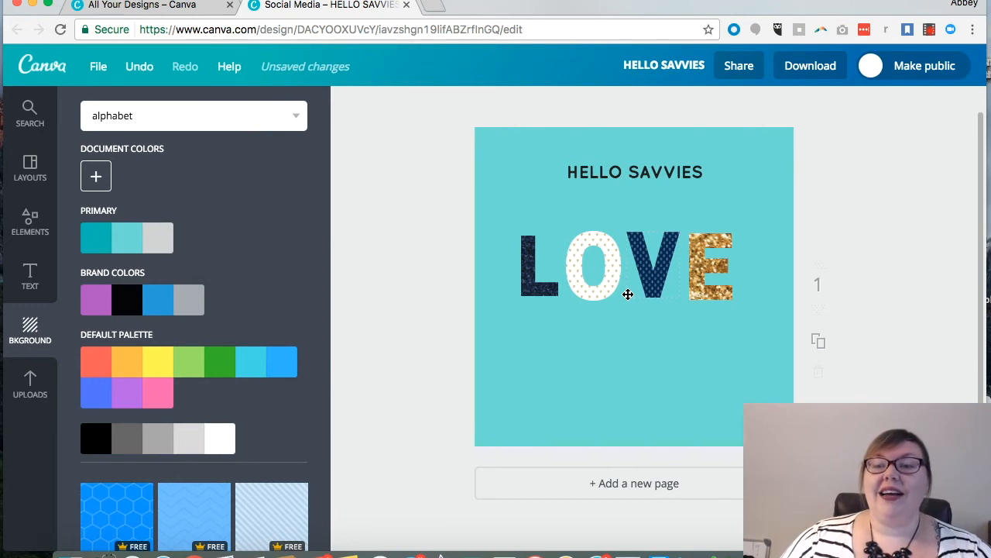
- Delete the four LOVE letters and move the "HELLO SAVVIES" text to the centre of the canvas
{"action": "left_click_drag", "start_coordinate": [638, 167], "coordinate": [636, 372]}
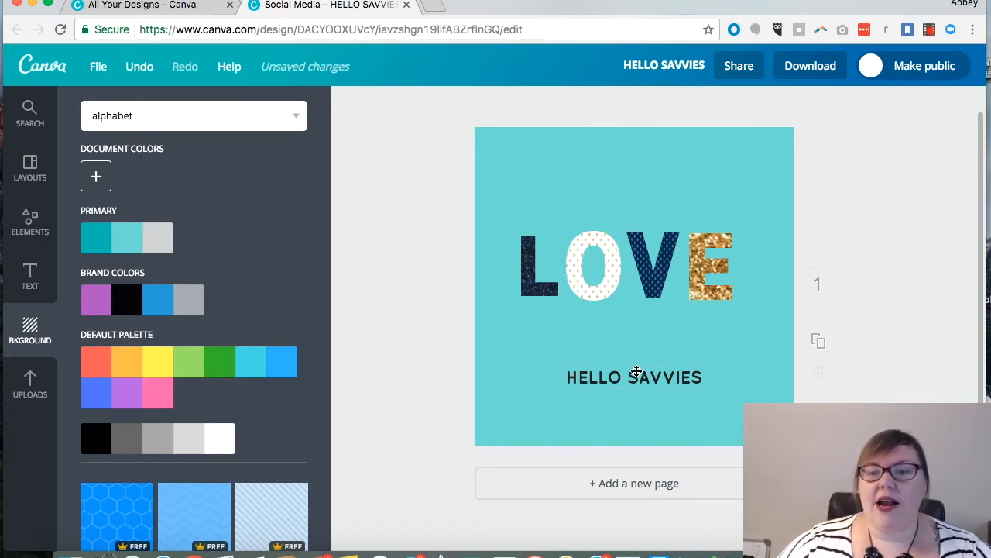
{"action": "left_click_drag", "start_coordinate": [453, 145], "coordinate": [781, 312]}
{"action": "key", "text": "Delete"}
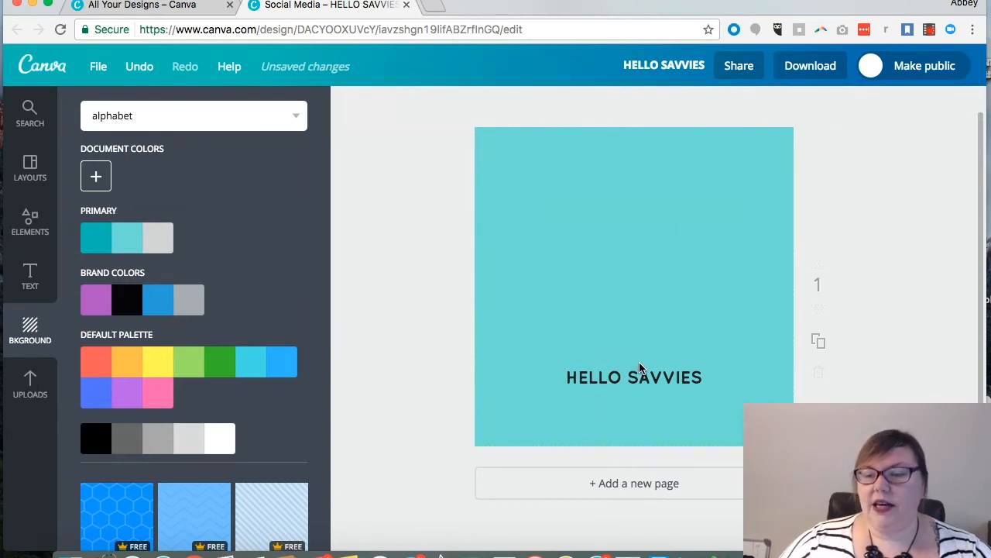
{"action": "left_click_drag", "start_coordinate": [642, 368], "coordinate": [638, 283]}
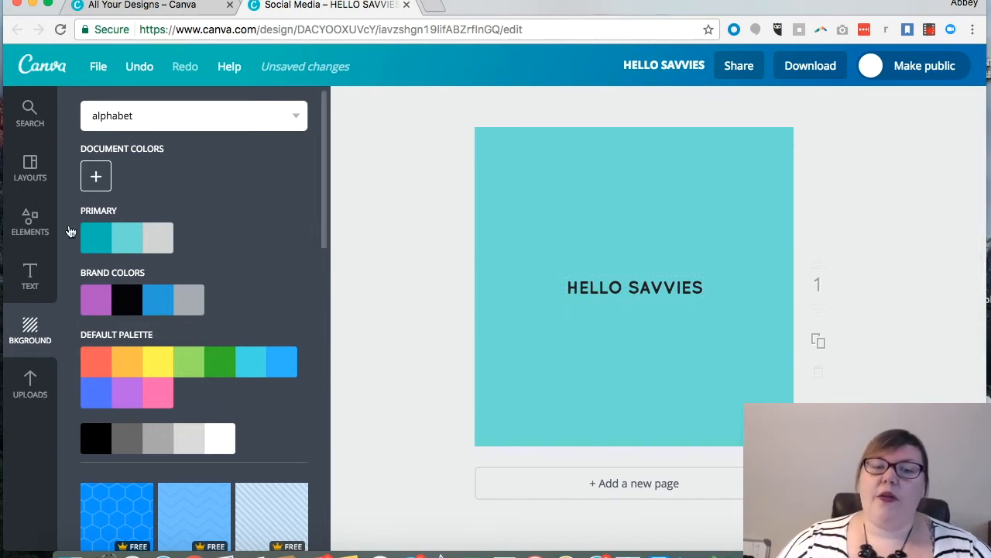
- Add the thin outlined square shape with sharp corners to the canvas around the "HELLO SAVVIES" text
{"action": "left_click", "coordinate": [33, 228]}
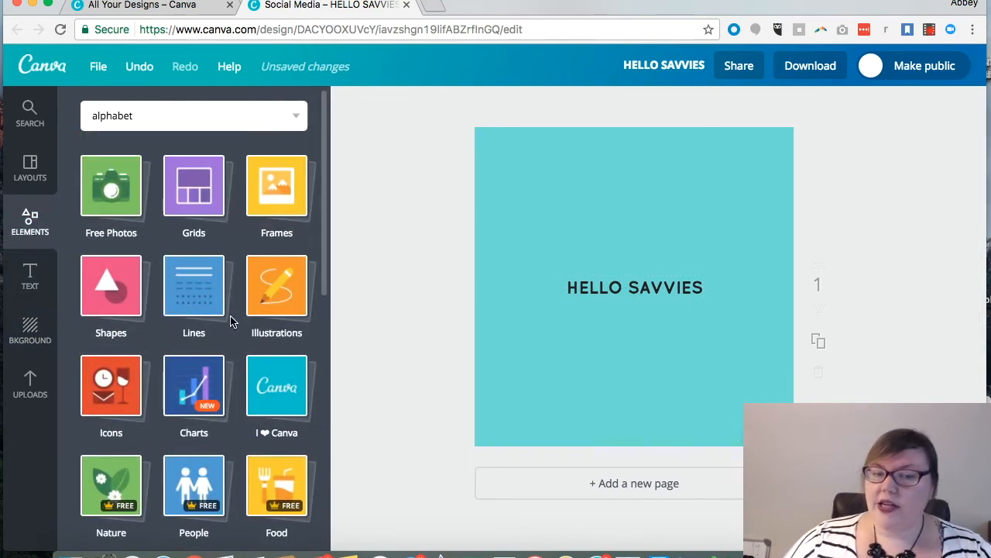
{"action": "left_click", "coordinate": [112, 293]}
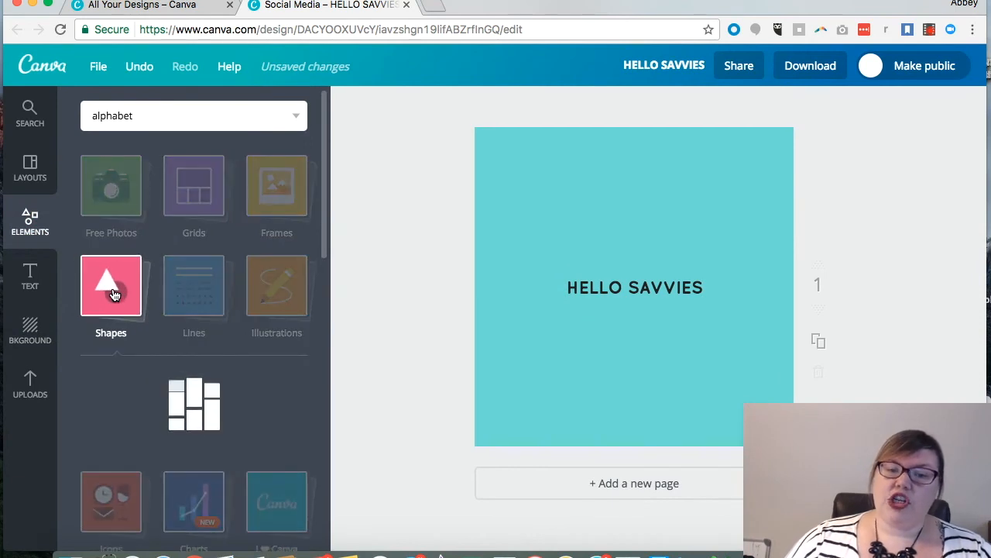
{"action": "scroll", "coordinate": [186, 403], "scroll_direction": "down", "scroll_amount": 10}
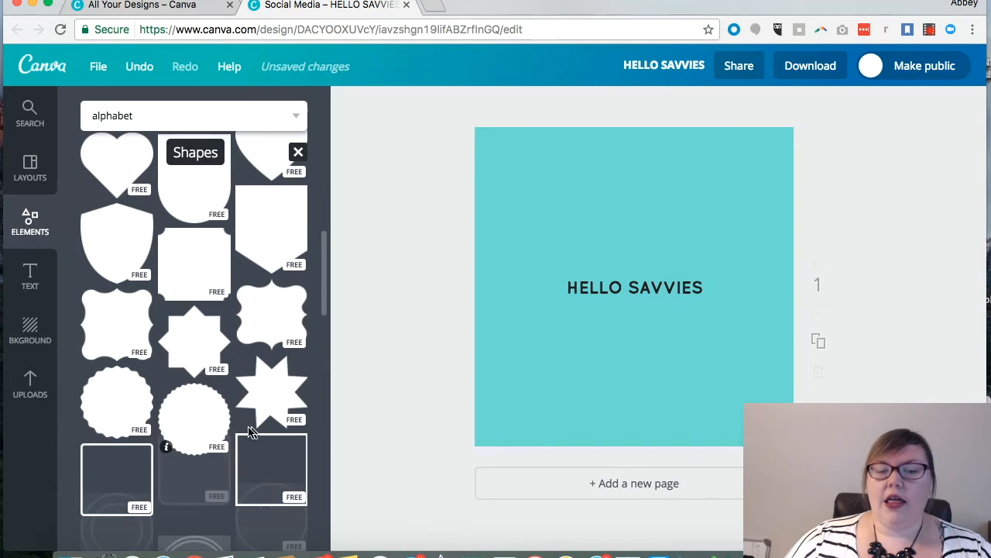
{"action": "scroll", "coordinate": [186, 402], "scroll_direction": "down", "scroll_amount": 1}
{"action": "left_click_drag", "start_coordinate": [266, 438], "coordinate": [570, 287]}
- Resize the outlined square into a low, wide rectangle that frames the "HELLO SAVVIES" text
{"action": "left_click_drag", "start_coordinate": [623, 157], "coordinate": [625, 213]}
{"action": "left_click_drag", "start_coordinate": [473, 436], "coordinate": [516, 260]}
{"action": "left_click_drag", "start_coordinate": [571, 239], "coordinate": [634, 265]}
{"action": "left_click_drag", "start_coordinate": [634, 314], "coordinate": [633, 304]}
{"action": "left_click_drag", "start_coordinate": [763, 285], "coordinate": [721, 285]}
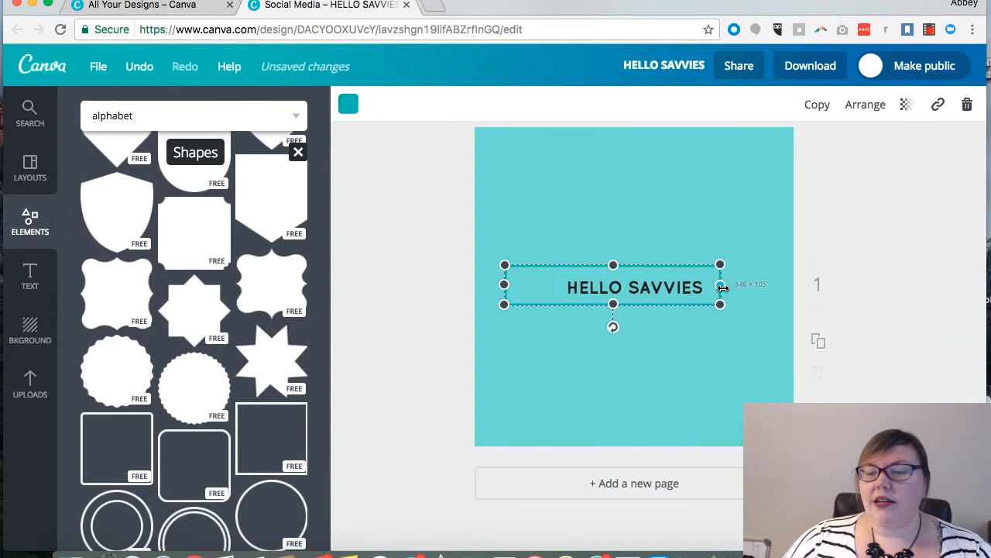
{"action": "left_click_drag", "start_coordinate": [504, 285], "coordinate": [552, 217]}
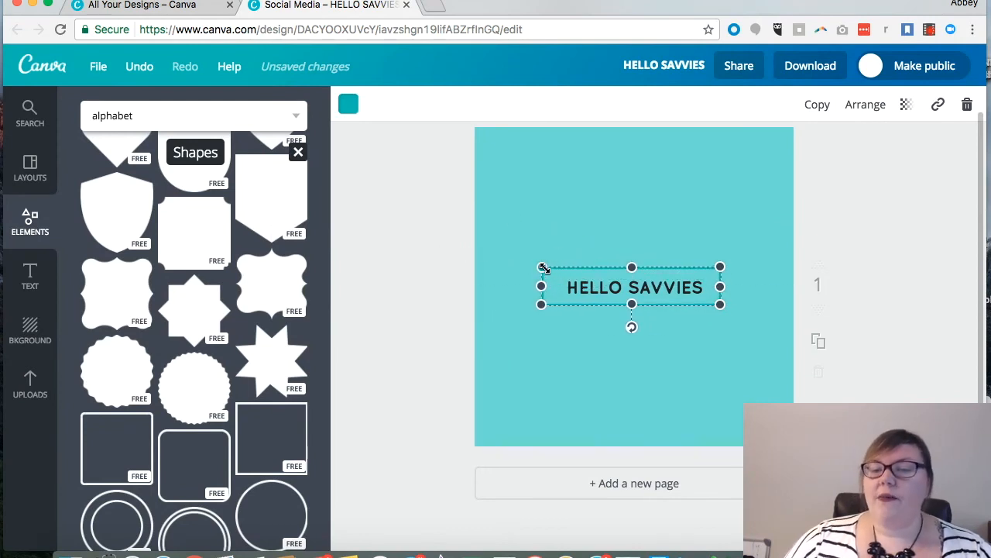
- Delete the outlined rectangle around the "HELLO SAVVIES" text
{"action": "left_click", "coordinate": [435, 216]}
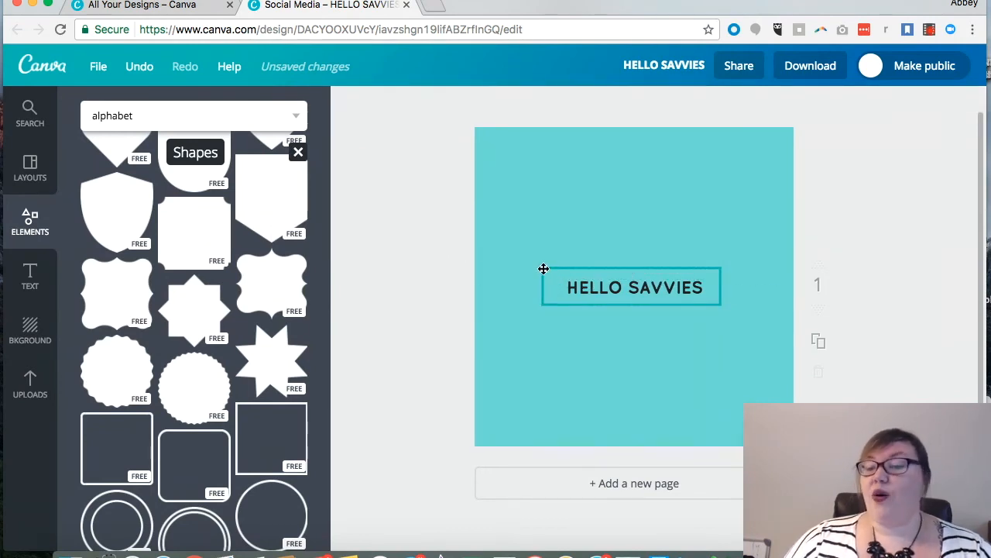
{"action": "left_click", "coordinate": [544, 268]}
{"action": "left_click", "coordinate": [542, 267]}
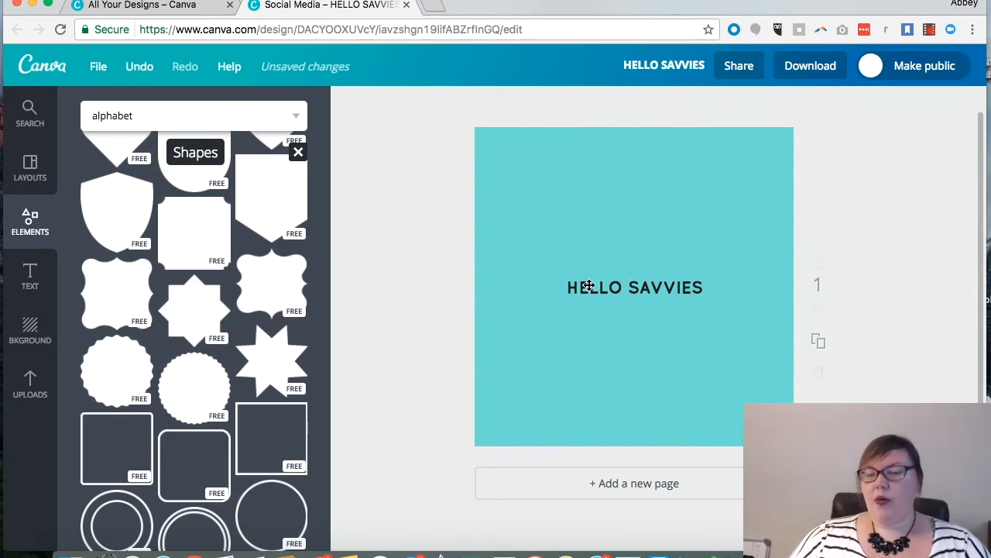
- Add a black border around the "HELLO SAVVIES" text box and thicken it into a very heavy frame
{"action": "left_click", "coordinate": [620, 295]}
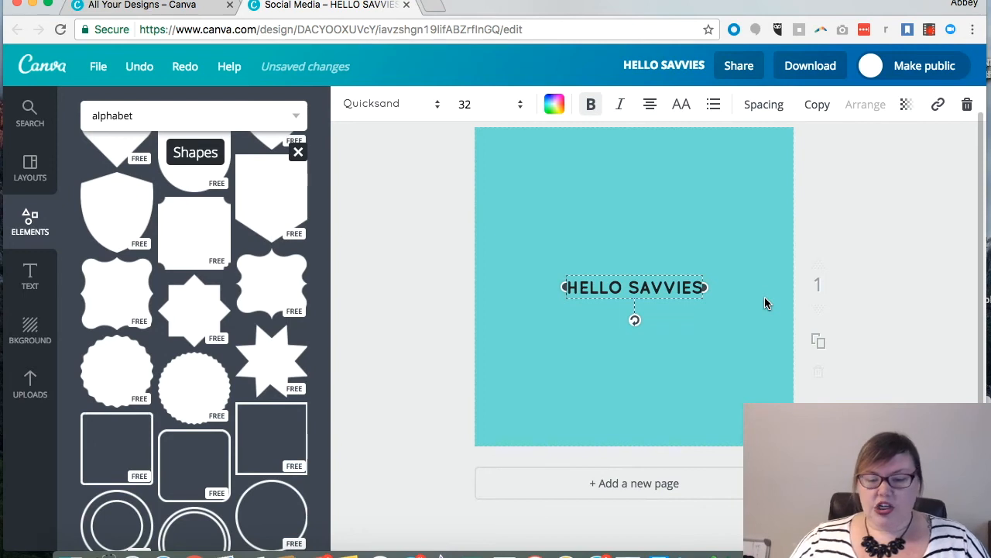
{"action": "key", "text": "alt+shift+b"}
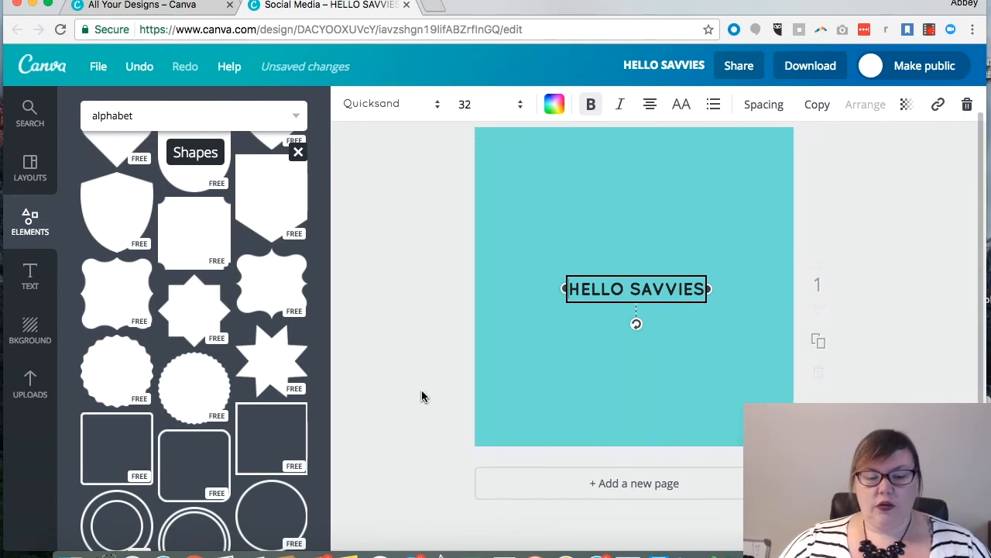
{"action": "key", "text": "super+a"}
{"action": "key", "text": "alt+shift+b"}
{"action": "key", "text": "alt+shift+b"}
{"action": "key", "text": "alt+shift+b"}
{"action": "key", "text": "alt+shift+b"}
{"action": "key", "text": "alt+shift+b"}
{"action": "key", "text": "alt+shift+b"}
{"action": "key", "text": "alt+shift+b"}
{"action": "key", "text": "alt+shift+b"}
{"action": "key", "text": "alt+shift+b"}
{"action": "key", "text": "alt+shift+b"}
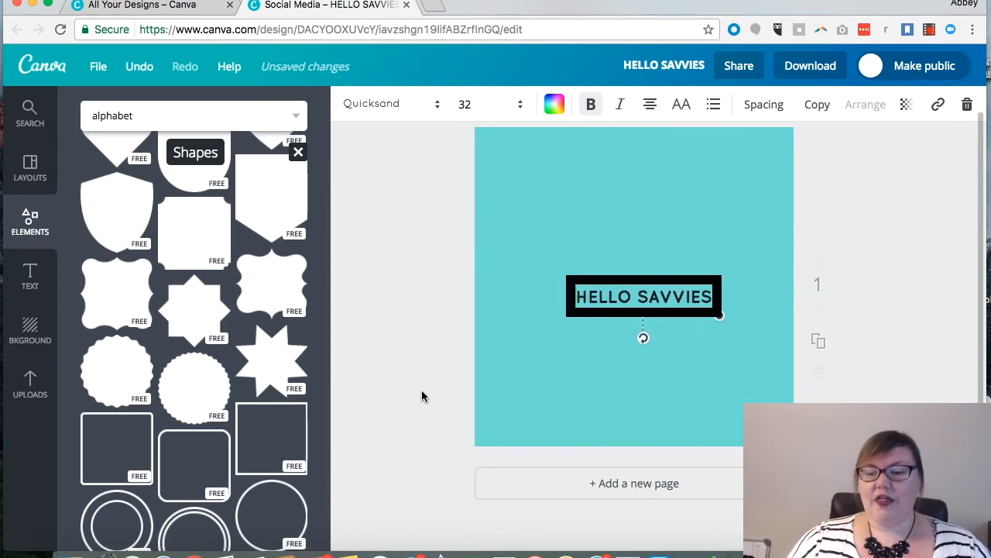
{"action": "key", "text": "alt+shift+b"}
{"action": "key", "text": "alt+shift+b"}
{"action": "key", "text": "alt+shift+b"}
{"action": "key", "text": "alt+shift+b"}
{"action": "key", "text": "alt+shift+b"}
{"action": "key", "text": "alt+shift+b"}
{"action": "key", "text": "alt+shift+b"}
{"action": "key", "text": "alt+shift+b"}
{"action": "key", "text": "alt+shift+b"}
{"action": "key", "text": "alt+shift+b"}
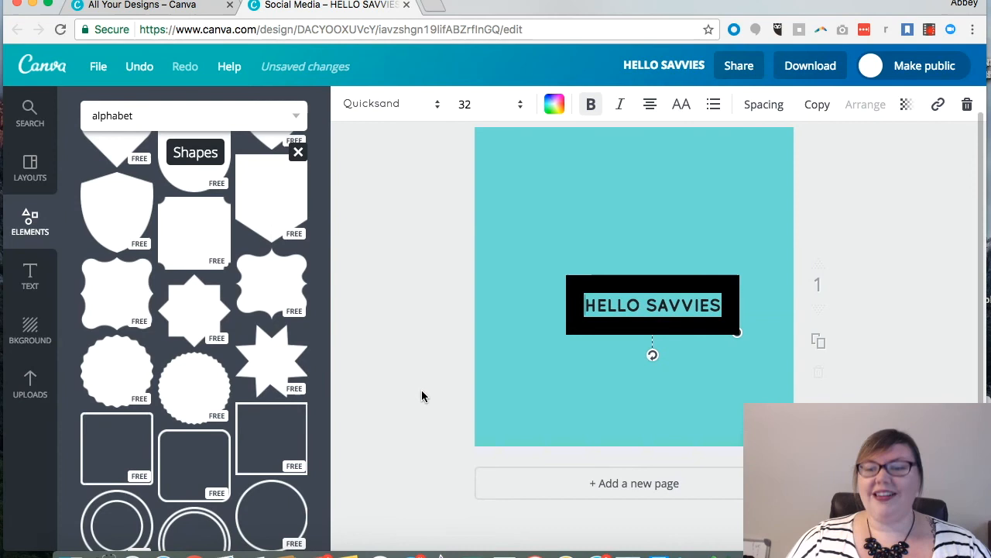
- Reduce the black border around "HELLO SAVVIES" to a thin frame
{"action": "key", "text": "alt+shift+b"}
{"action": "key", "text": "alt+shift+b"}
{"action": "key", "text": "alt+shift+b"}
{"action": "key", "text": "alt+shift+b"}
{"action": "key", "text": "alt+shift+b"}
{"action": "key", "text": "alt+shift+b"}
{"action": "key", "text": "alt+shift+b"}
{"action": "key", "text": "alt+shift+b"}
{"action": "key", "text": "alt+shift+b"}
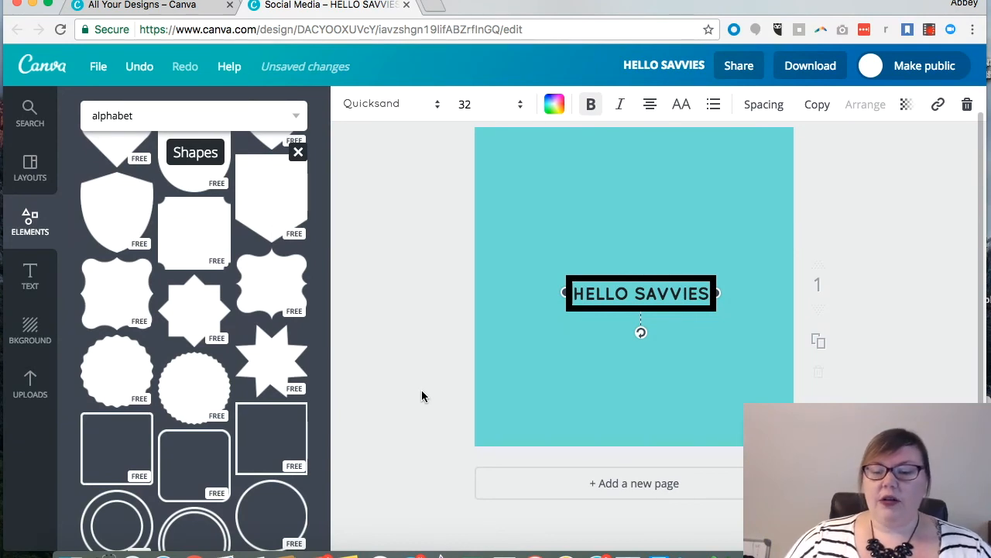
{"action": "key", "text": "alt+shift+b"}
{"action": "key", "text": "alt+shift+b"}
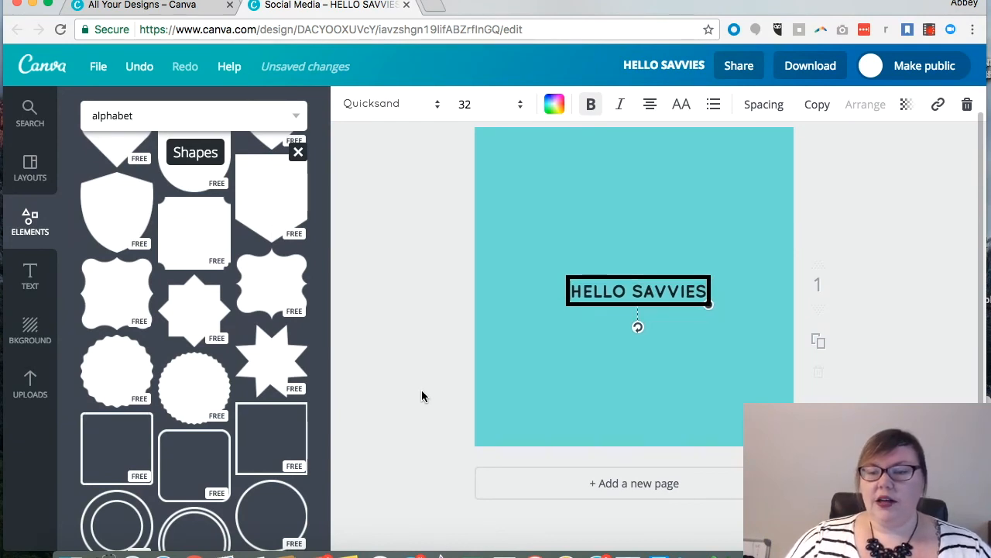
- Thicken the black text border to a medium weight and move the framed text to the centre of the canvas
{"action": "key", "text": "alt+shift+b"}
{"action": "key", "text": "alt+shift+b"}
{"action": "key", "text": "alt+shift+b"}
{"action": "left_click", "coordinate": [373, 288]}
{"action": "left_click_drag", "start_coordinate": [637, 292], "coordinate": [628, 285]}
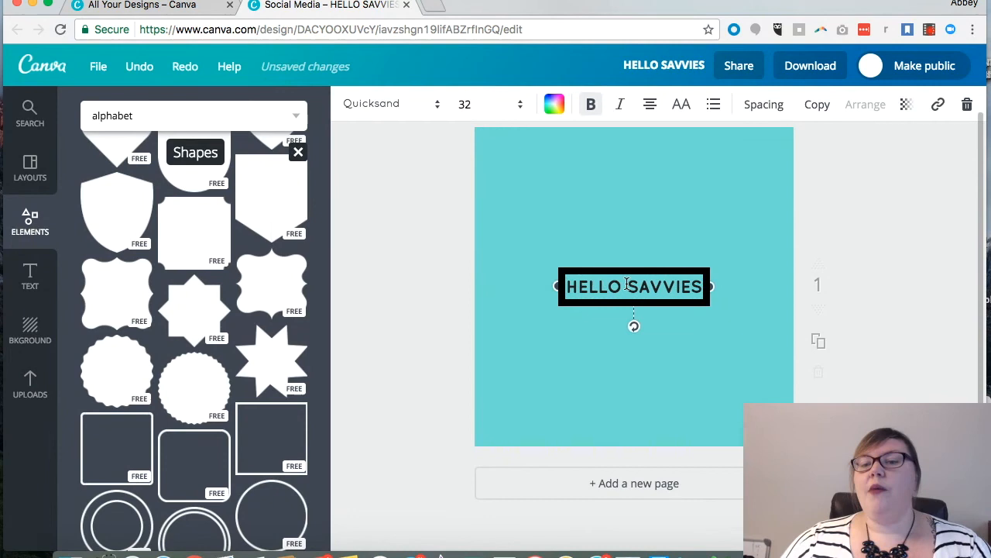
- Change the "HELLO SAVVIES" text colour to white from the default palette
{"action": "left_click", "coordinate": [555, 104]}
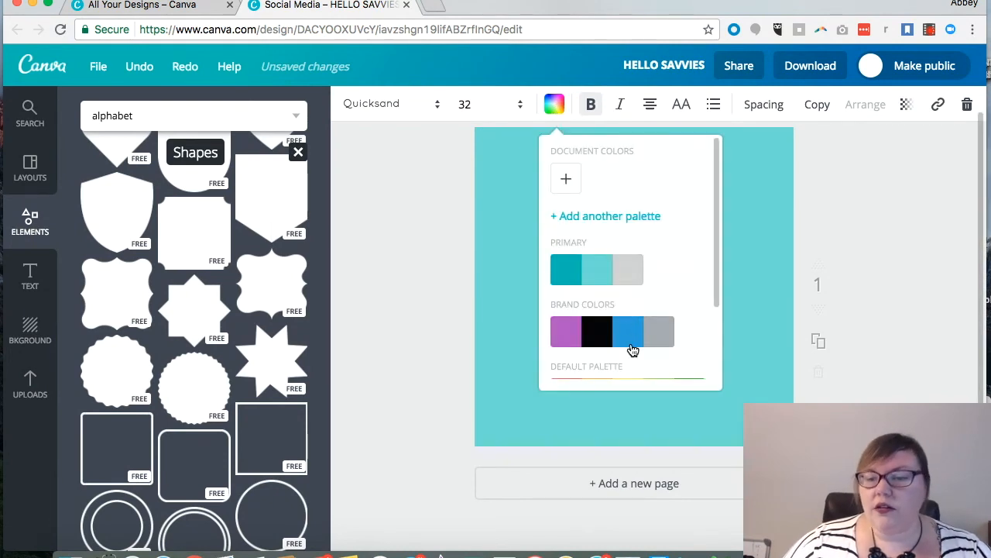
{"action": "scroll", "coordinate": [639, 352], "scroll_direction": "down", "scroll_amount": 2}
{"action": "left_click", "coordinate": [693, 371]}
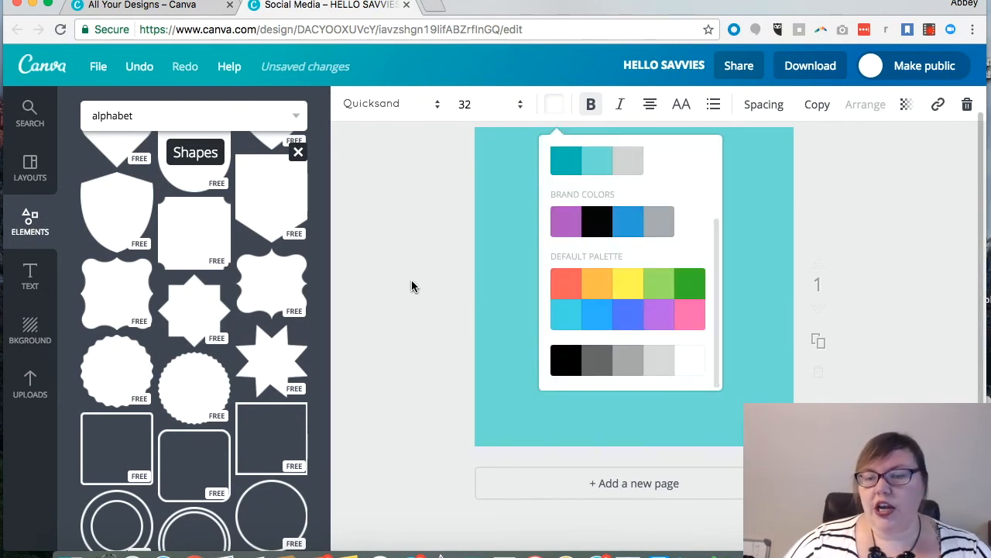
{"action": "left_click", "coordinate": [409, 246]}
{"action": "left_click", "coordinate": [568, 345]}
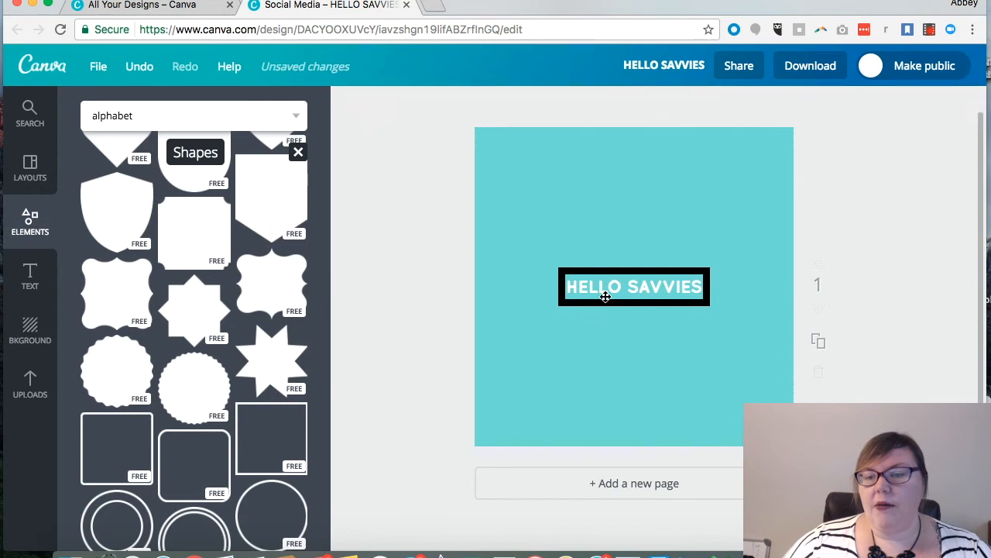
- Reapply the border around "HELLO SAVVIES" in white, slightly thicker, and recentre the framed text on the canvas
{"action": "left_click", "coordinate": [583, 297]}
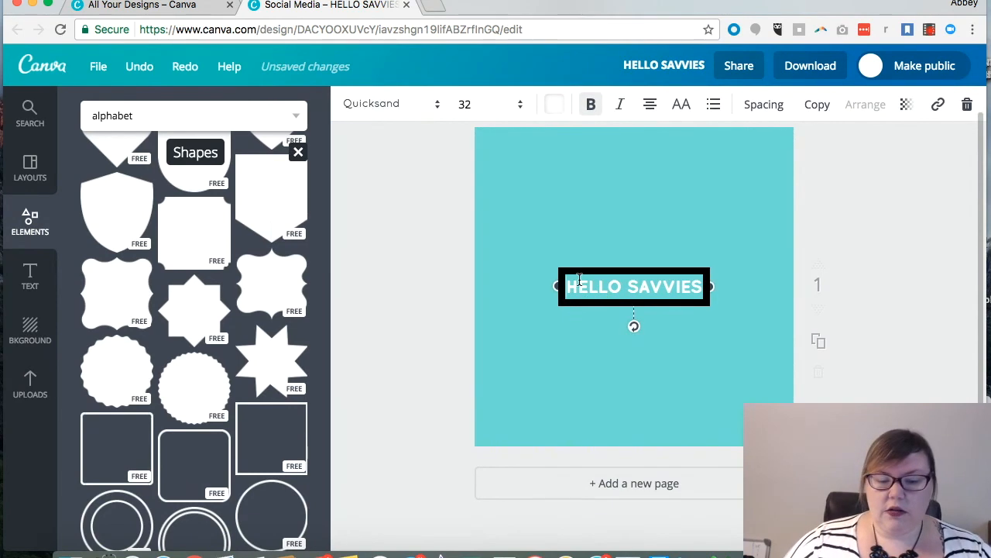
{"action": "key", "text": "super+shift+z"}
{"action": "key", "text": "super+shift+z"}
{"action": "key", "text": "super+shift+z"}
{"action": "key", "text": "super+shift+z"}
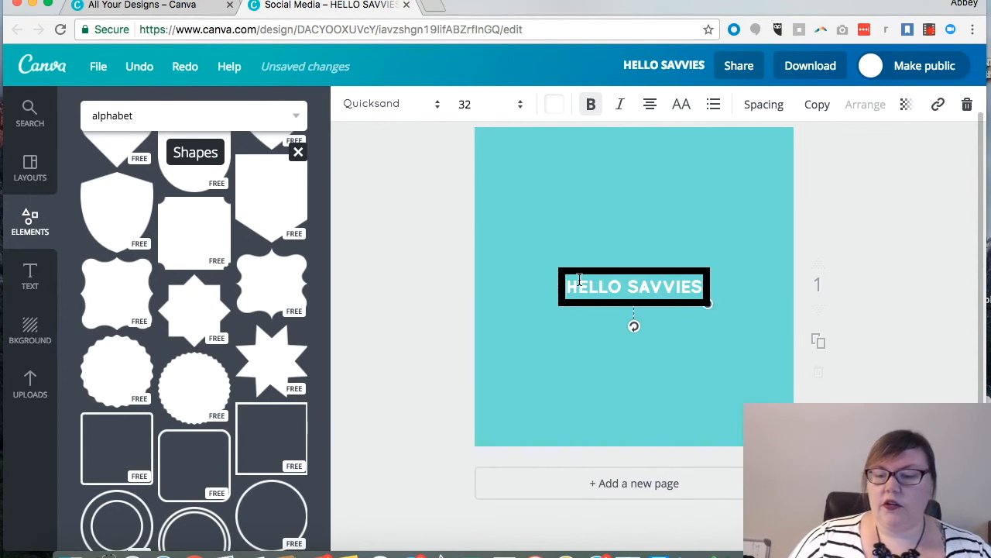
{"action": "key", "text": "alt+shift+b"}
{"action": "key", "text": "alt+shift+b"}
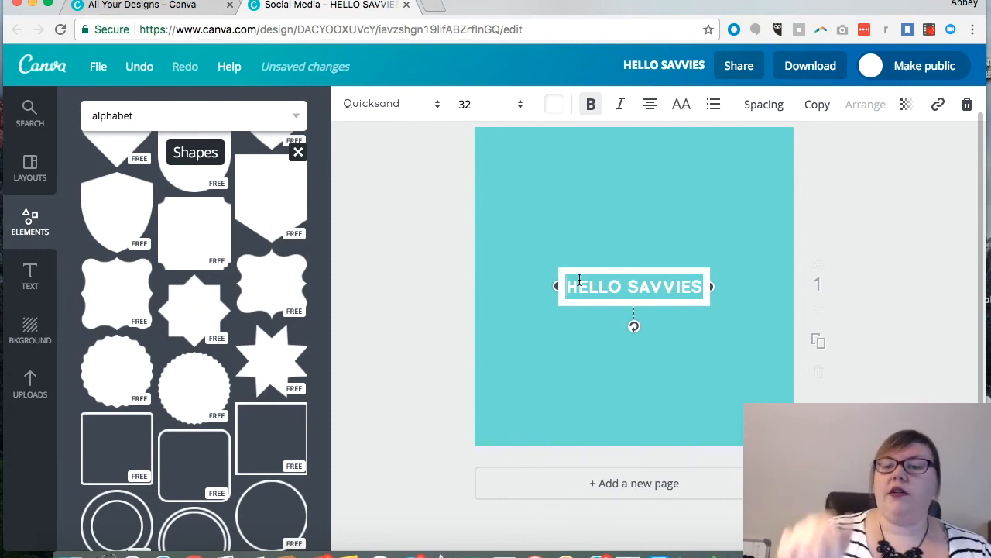
{"action": "key", "text": "alt+shift+b"}
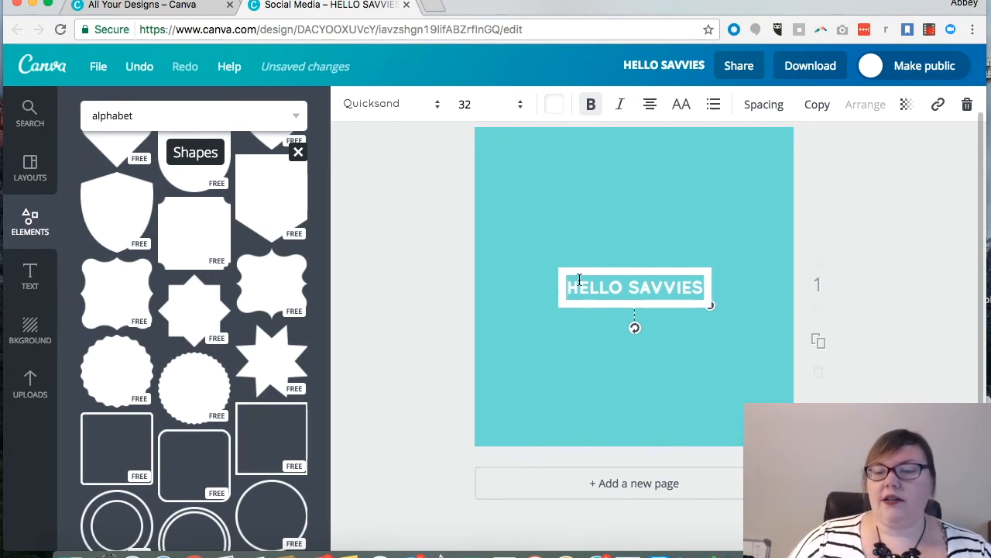
{"action": "left_click", "coordinate": [404, 275]}
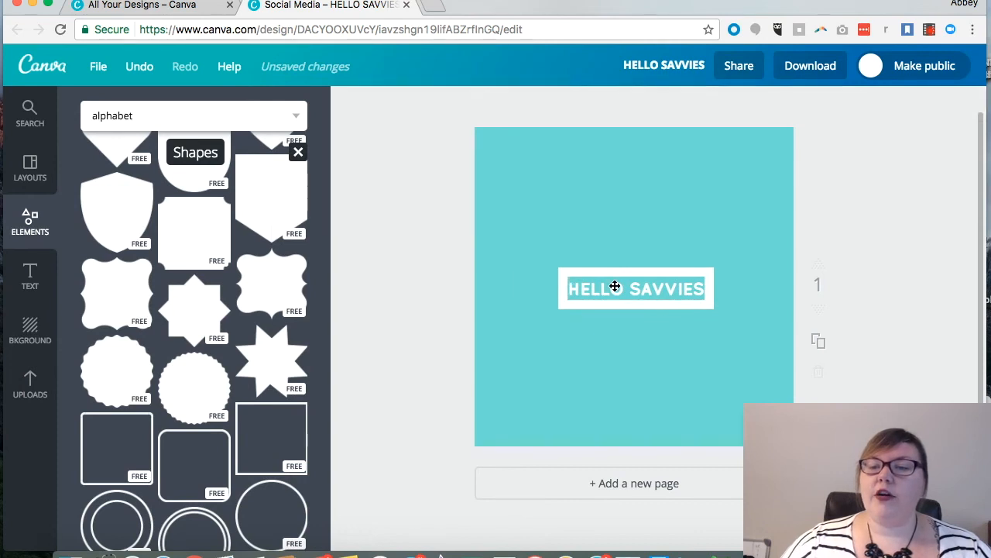
{"action": "left_click_drag", "start_coordinate": [614, 288], "coordinate": [613, 286]}
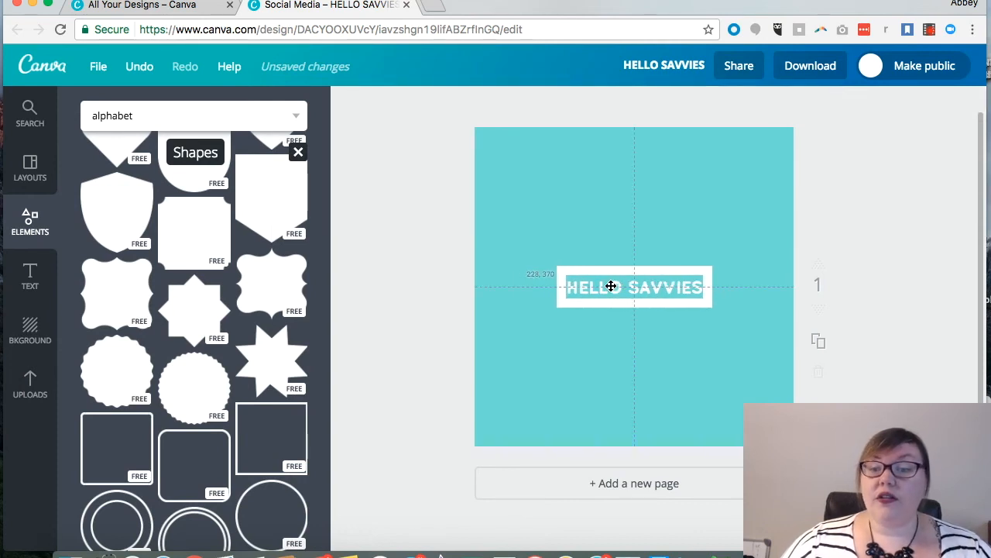
- Look through the uploaded images and open the Stock Photos folder
{"action": "left_click", "coordinate": [31, 384]}
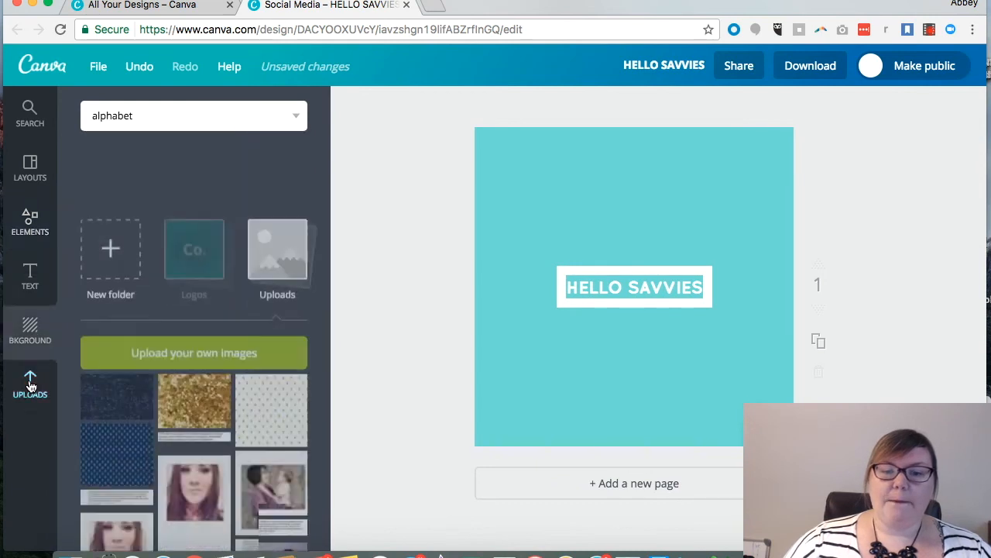
{"action": "scroll", "coordinate": [166, 439], "scroll_direction": "down", "scroll_amount": 5}
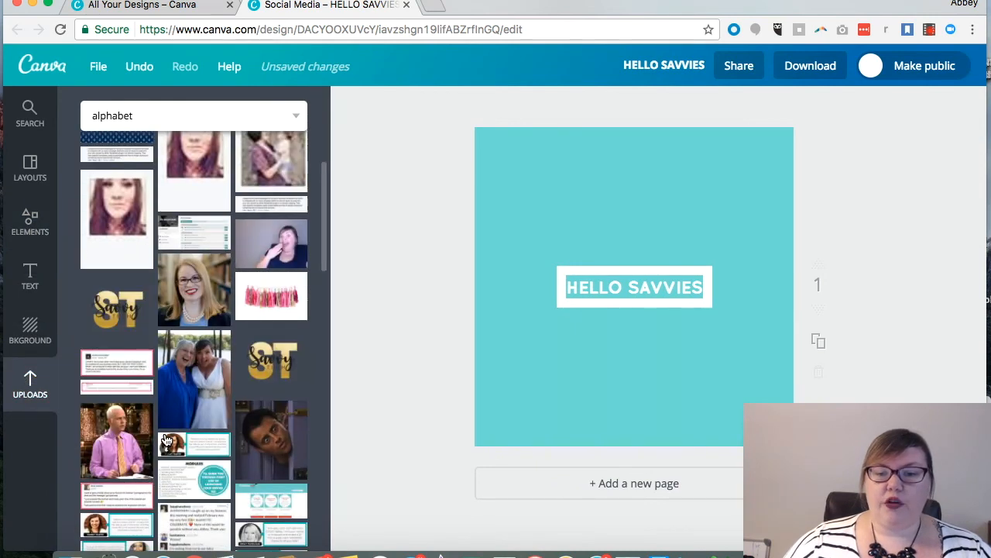
{"action": "scroll", "coordinate": [197, 265], "scroll_direction": "up", "scroll_amount": 1}
{"action": "scroll", "coordinate": [197, 265], "scroll_direction": "up", "scroll_amount": 10}
{"action": "scroll", "coordinate": [197, 264], "scroll_direction": "down", "scroll_amount": 15}
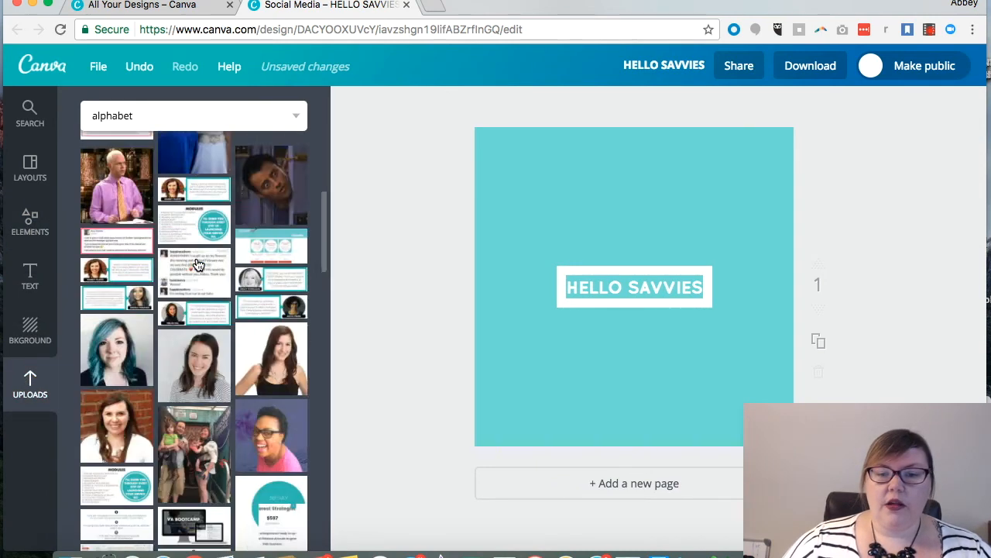
{"action": "scroll", "coordinate": [197, 265], "scroll_direction": "down", "scroll_amount": 10}
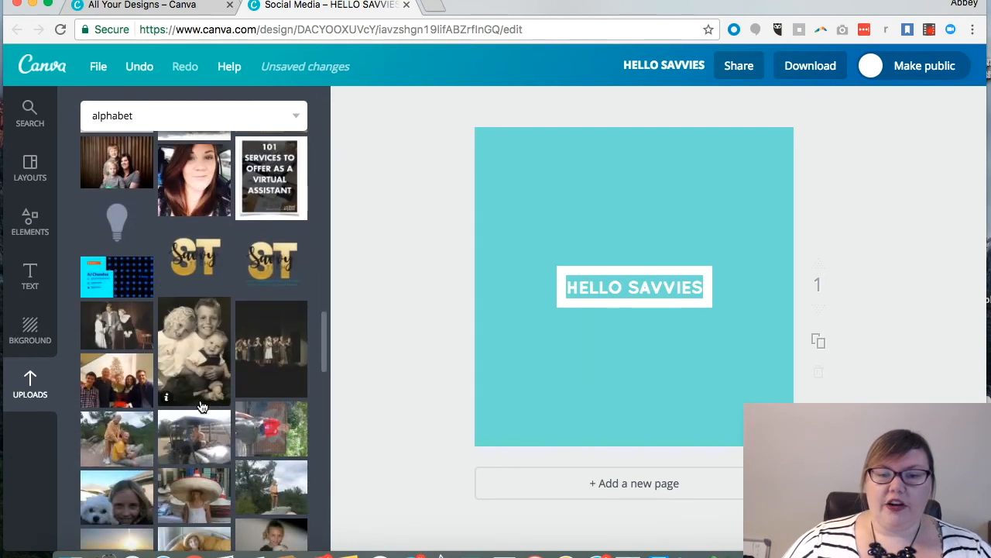
{"action": "scroll", "coordinate": [201, 404], "scroll_direction": "down", "scroll_amount": 15}
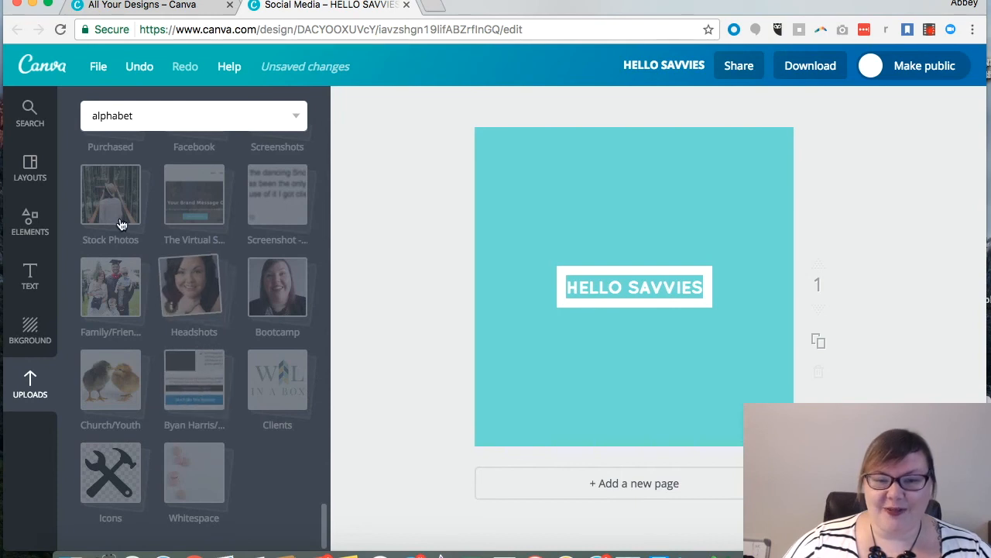
{"action": "left_click", "coordinate": [114, 194]}
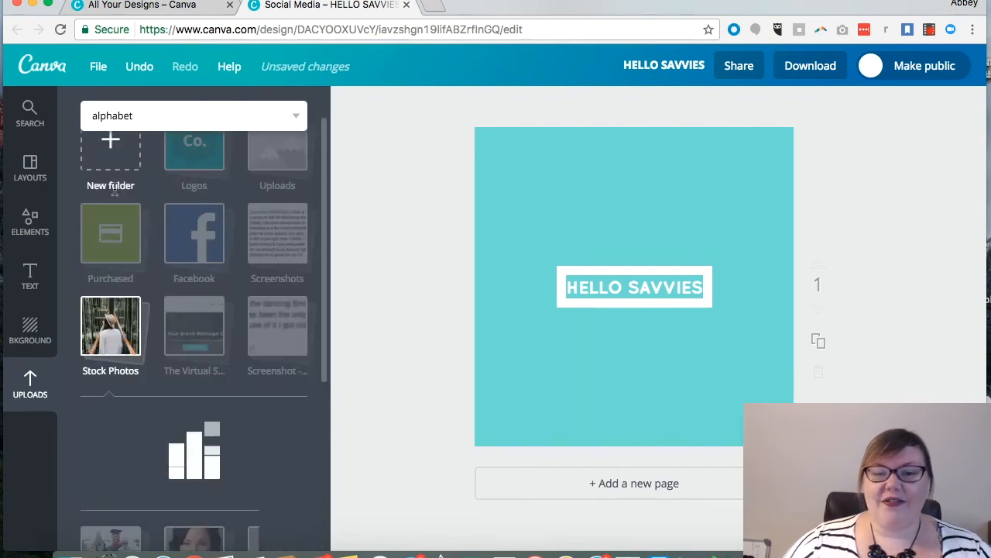
- Place the stock photo of a laptop, notebook and glasses behind the text, enlarged to fill the whole canvas
{"action": "scroll", "coordinate": [195, 223], "scroll_direction": "down", "scroll_amount": 6}
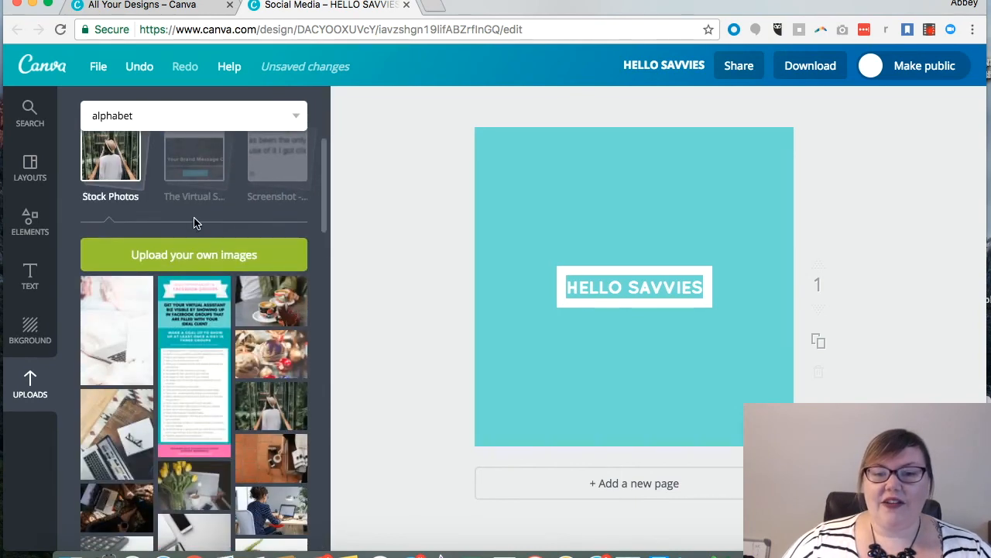
{"action": "scroll", "coordinate": [195, 223], "scroll_direction": "down", "scroll_amount": 3}
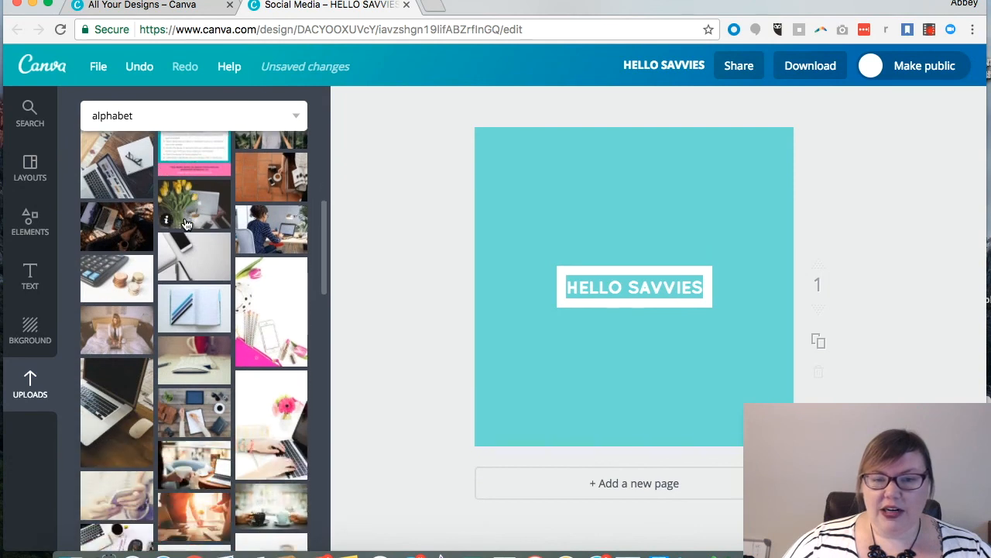
{"action": "left_click_drag", "start_coordinate": [116, 166], "coordinate": [527, 289]}
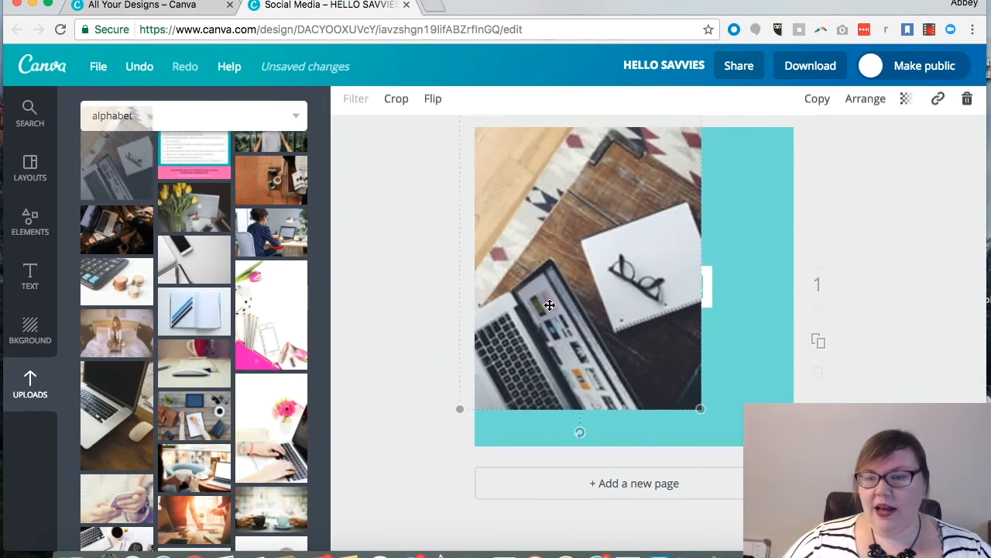
{"action": "left_click_drag", "start_coordinate": [699, 409], "coordinate": [824, 557]}
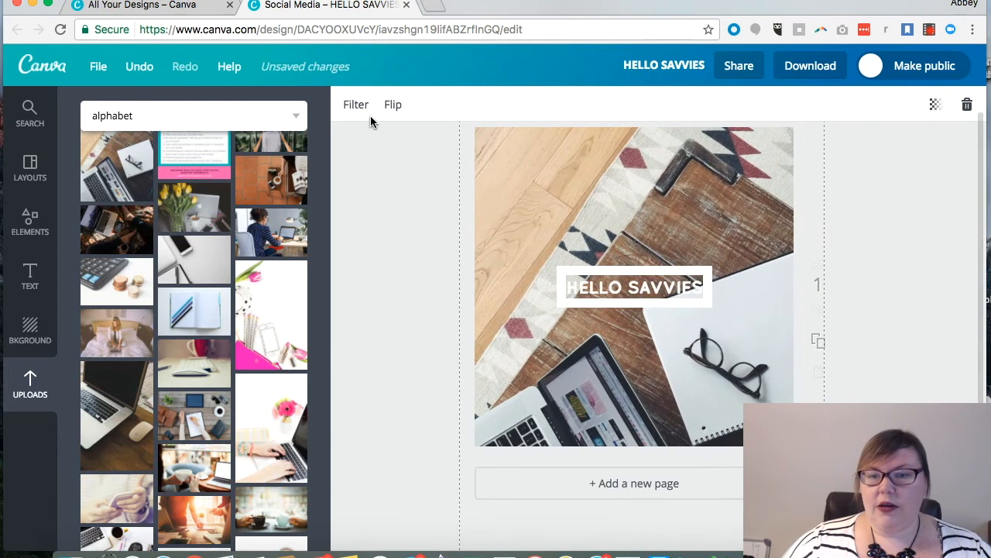
- Add the solid square shape and enlarge it to cover the entire canvas
{"action": "left_click", "coordinate": [29, 223]}
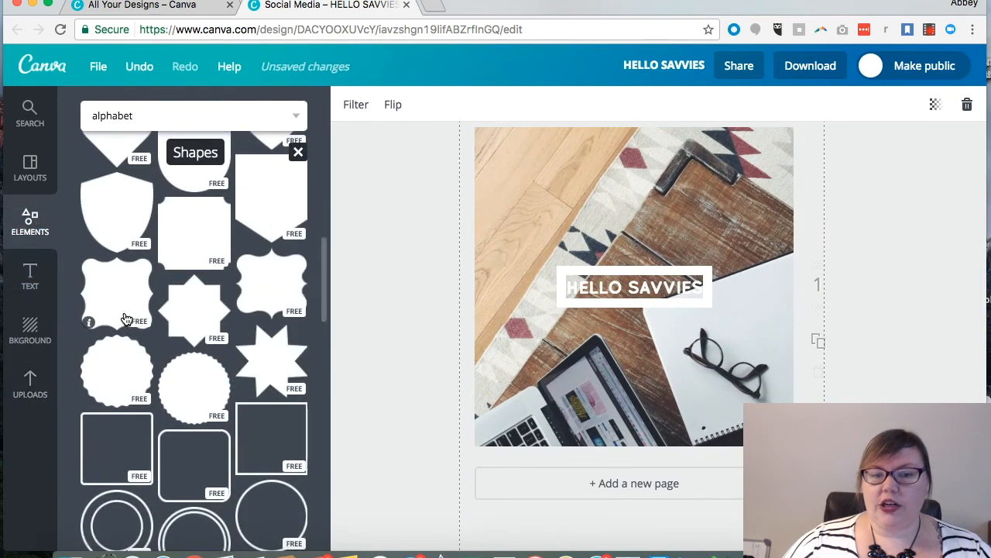
{"action": "scroll", "coordinate": [167, 464], "scroll_direction": "up", "scroll_amount": 10}
{"action": "left_click", "coordinate": [126, 410]}
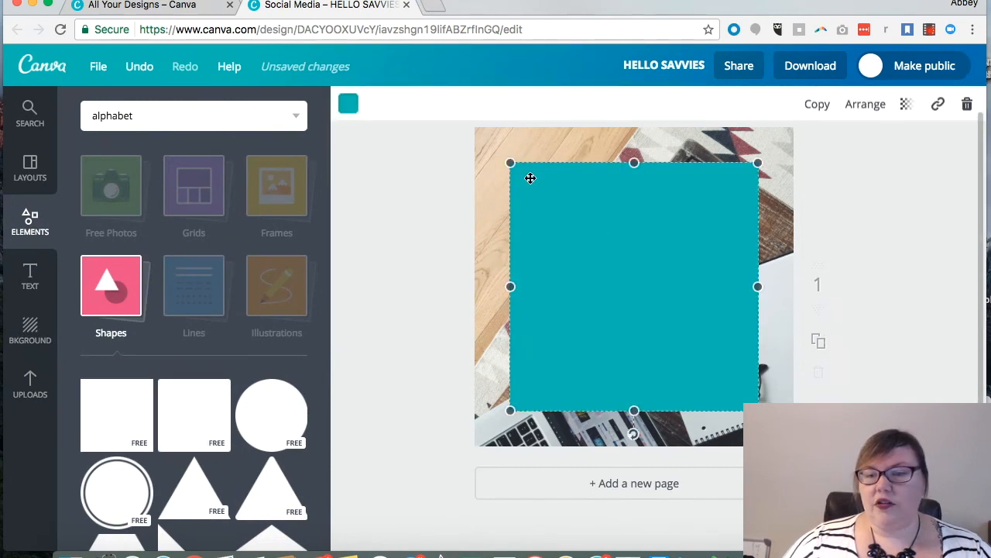
{"action": "left_click_drag", "start_coordinate": [510, 162], "coordinate": [454, 122]}
{"action": "left_click_drag", "start_coordinate": [758, 411], "coordinate": [820, 473]}
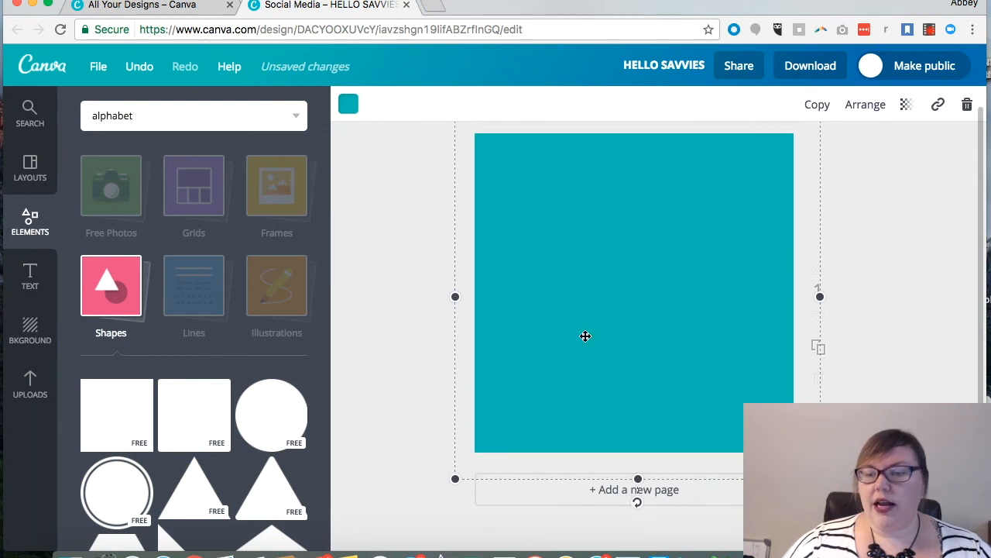
- Colour the full-canvas square black and set its transparency to 65
{"action": "left_click", "coordinate": [346, 106]}
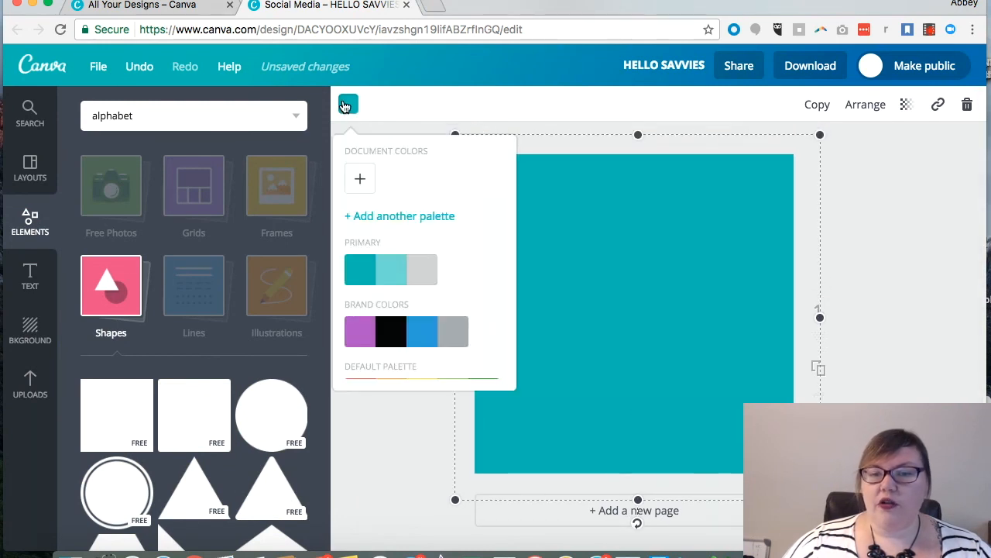
{"action": "left_click", "coordinate": [391, 333]}
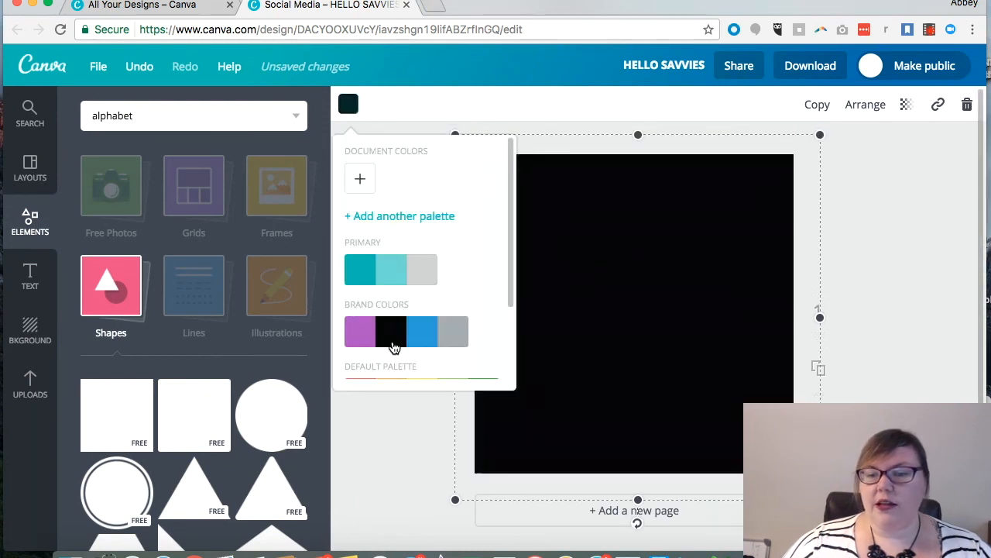
{"action": "left_click", "coordinate": [905, 104]}
{"action": "left_click_drag", "start_coordinate": [878, 150], "coordinate": [841, 152]}
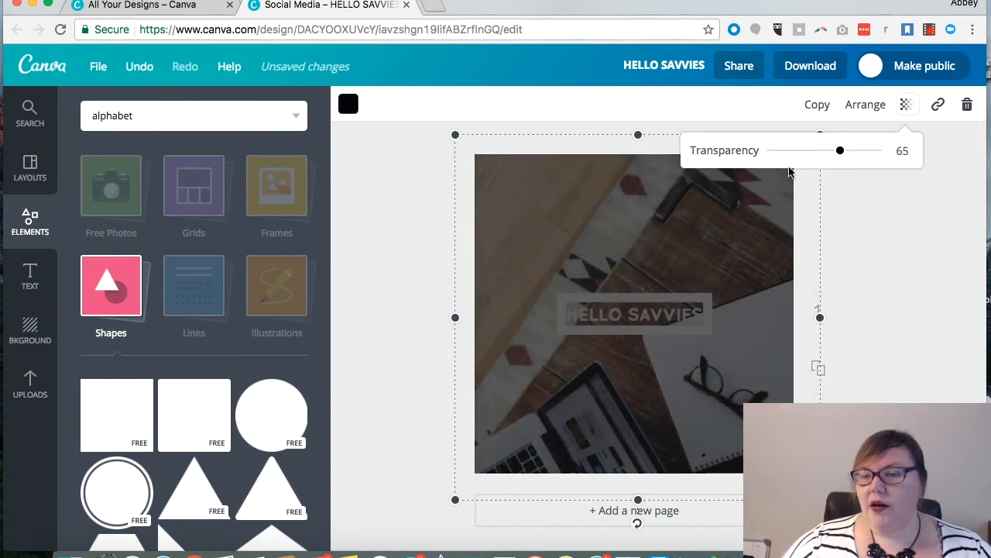
- Send the black overlay square back behind the "HELLO SAVVIES" text
{"action": "left_click", "coordinate": [871, 104]}
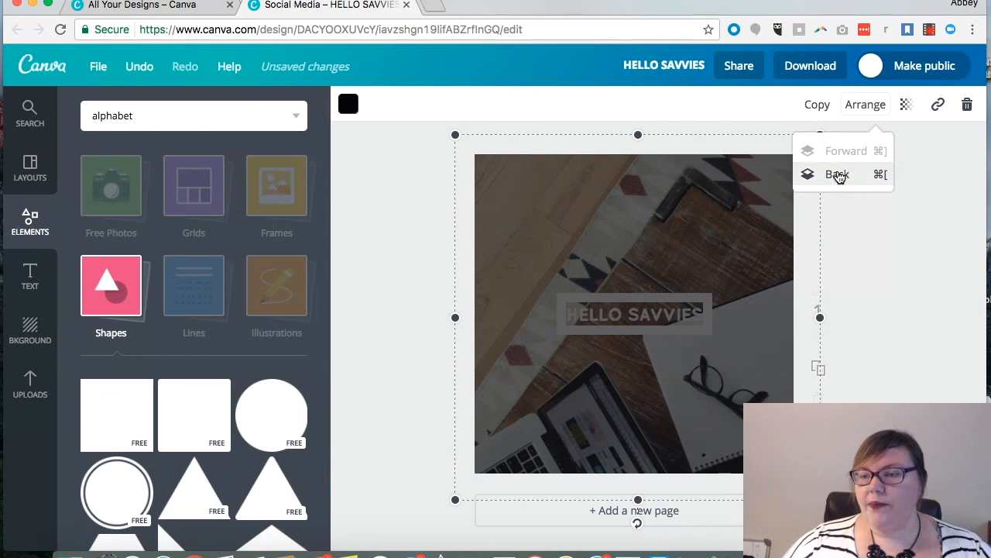
{"action": "left_click", "coordinate": [838, 175]}
{"action": "left_click", "coordinate": [390, 227]}
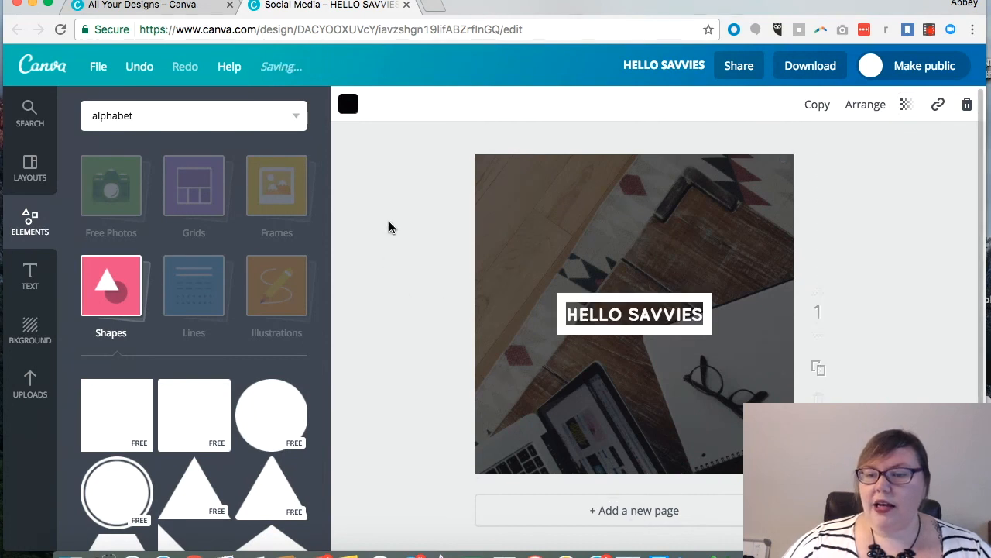